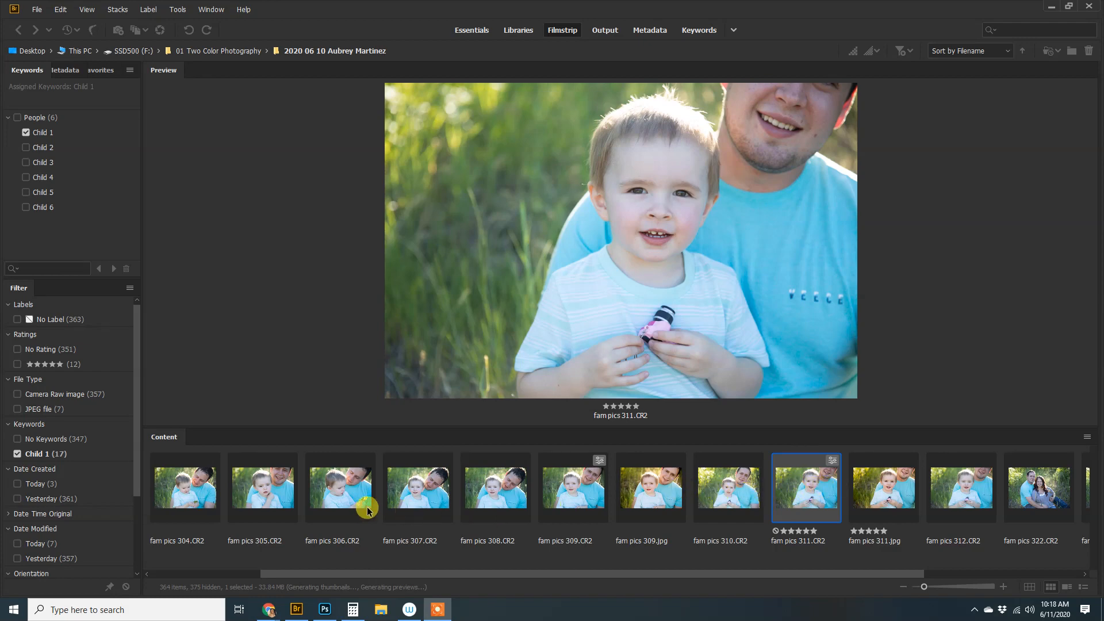
Preview the fam pics 305–310 thumbnails, then return to the five-star fam pics 311.CR2
click(413, 484)
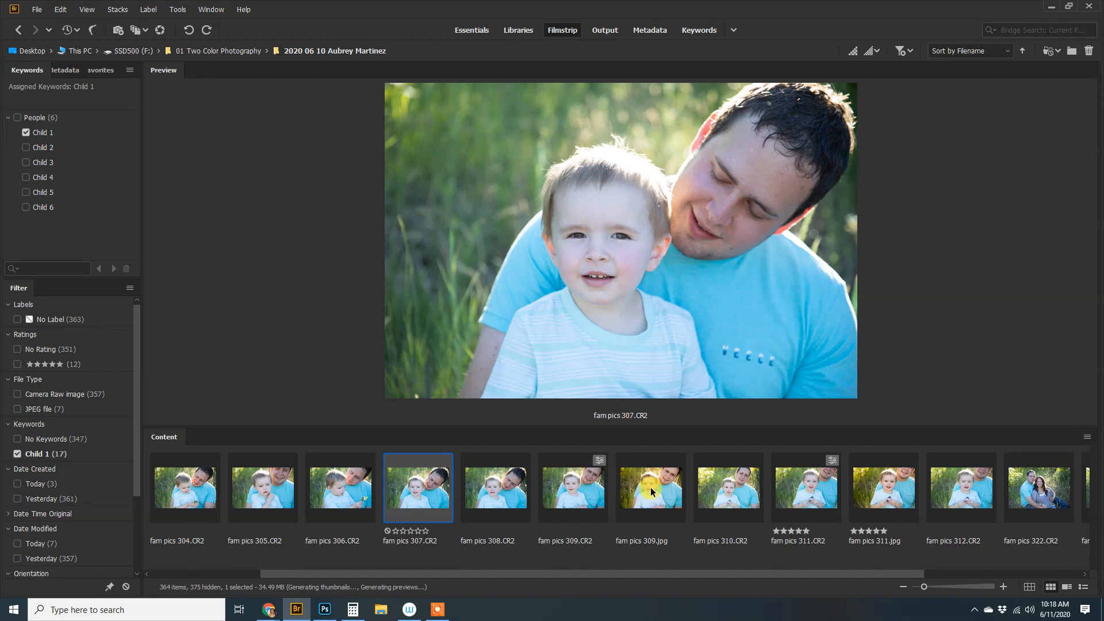
click(267, 483)
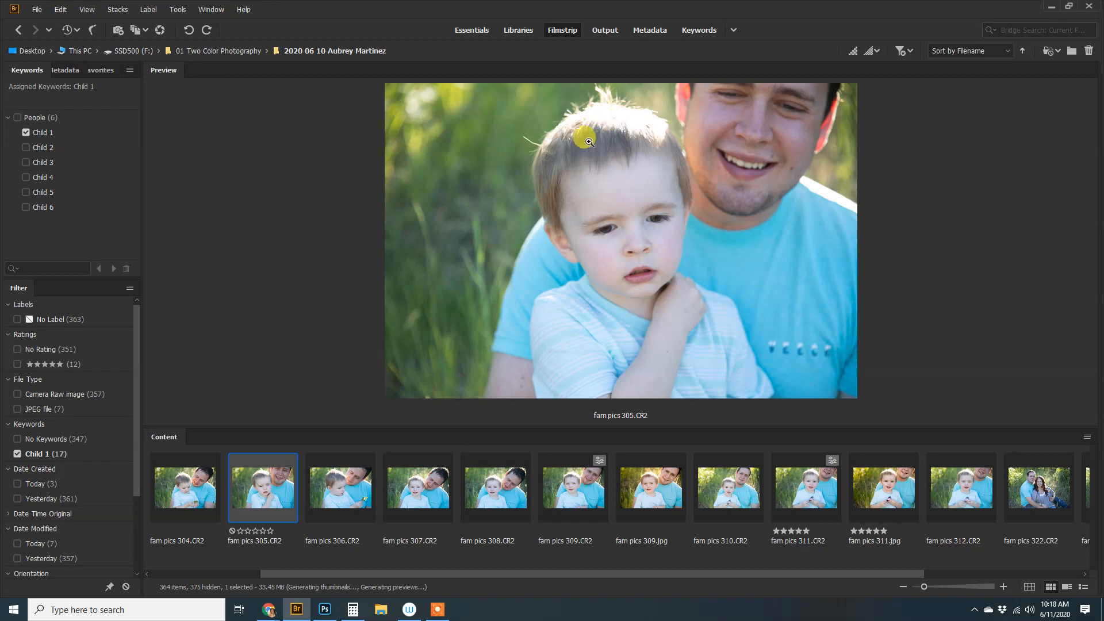
click(638, 481)
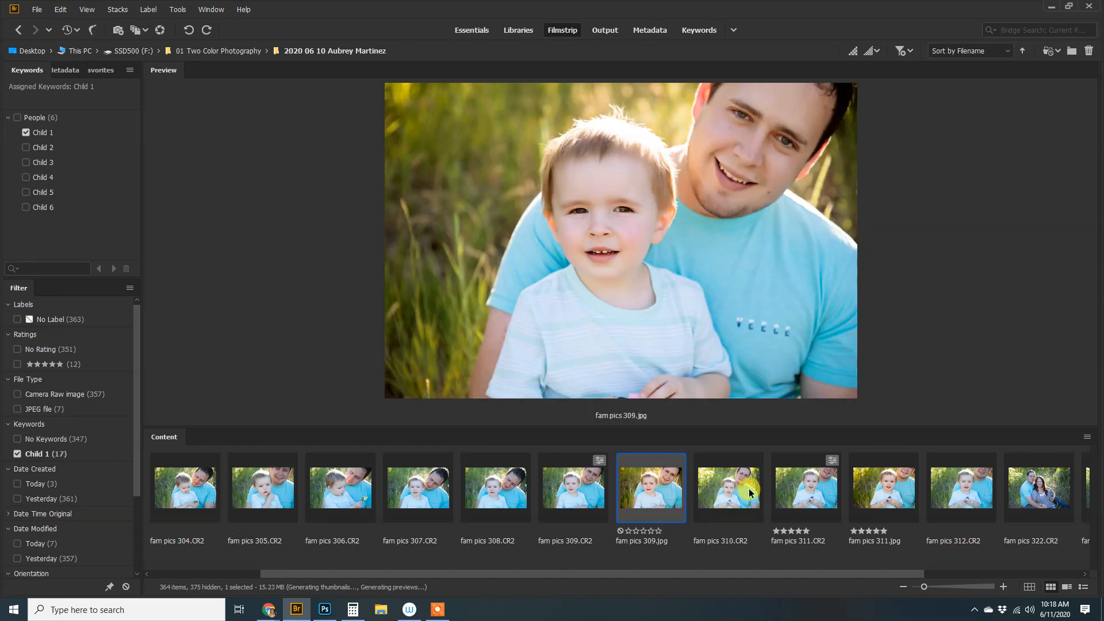
click(575, 505)
click(661, 488)
click(571, 488)
click(820, 481)
click(735, 493)
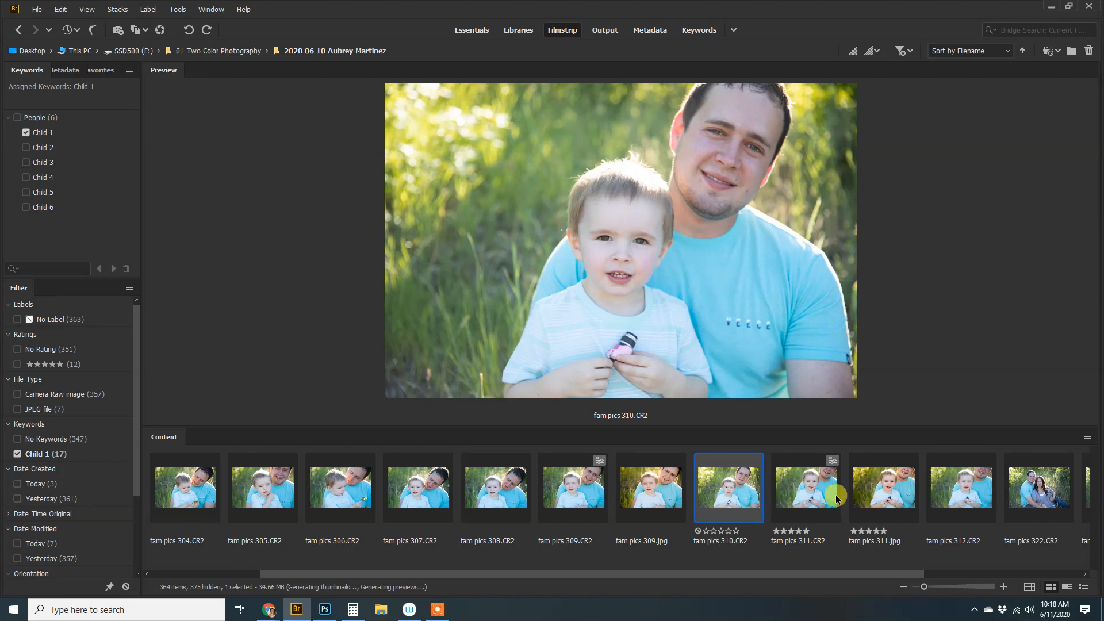
click(806, 493)
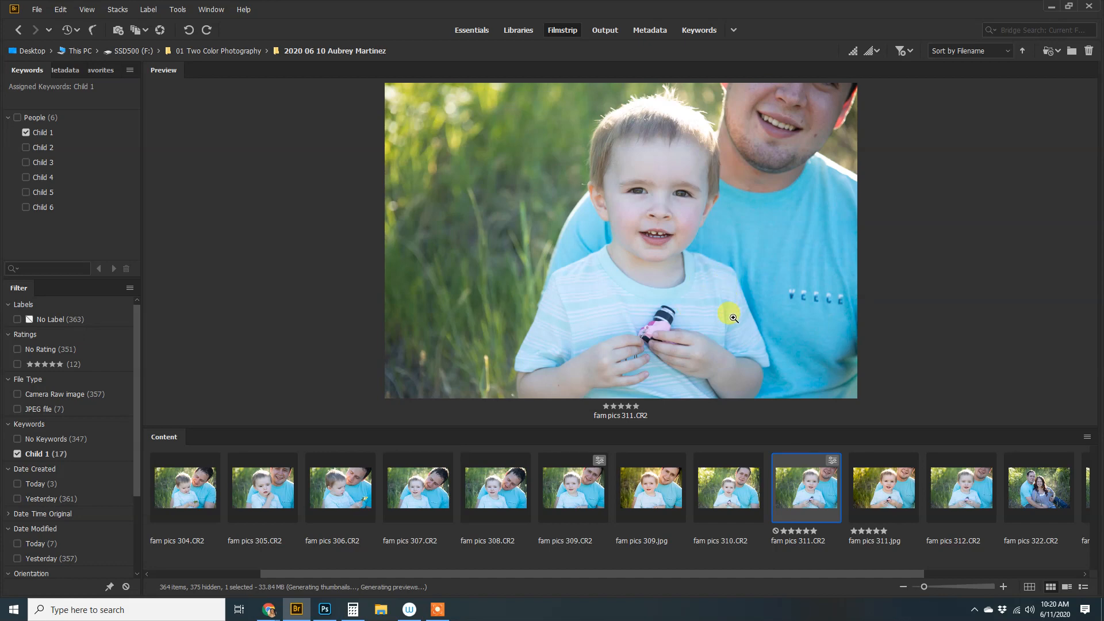
Bring up and dismiss the file actions for fam pics 311.CR2, then preview 304–310 again
right_click(816, 487)
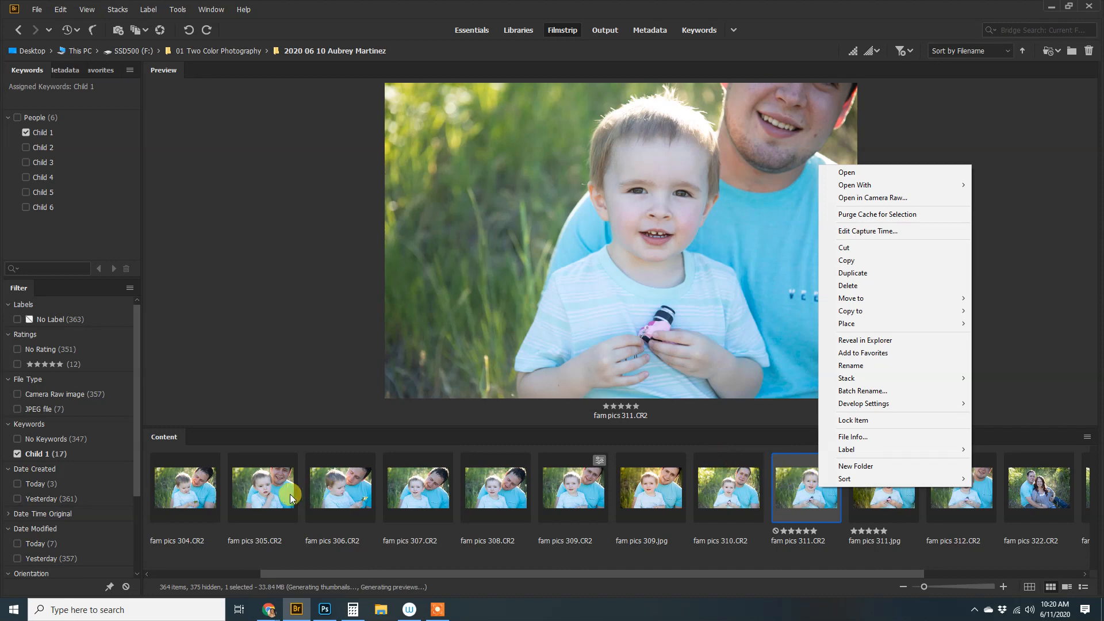
click(809, 492)
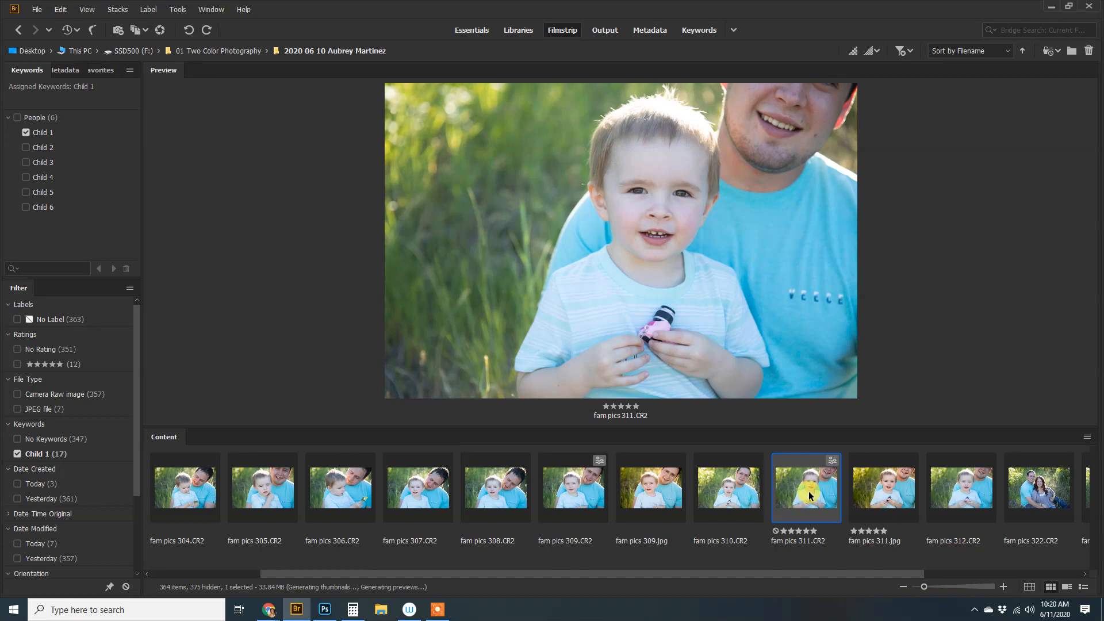
click(198, 495)
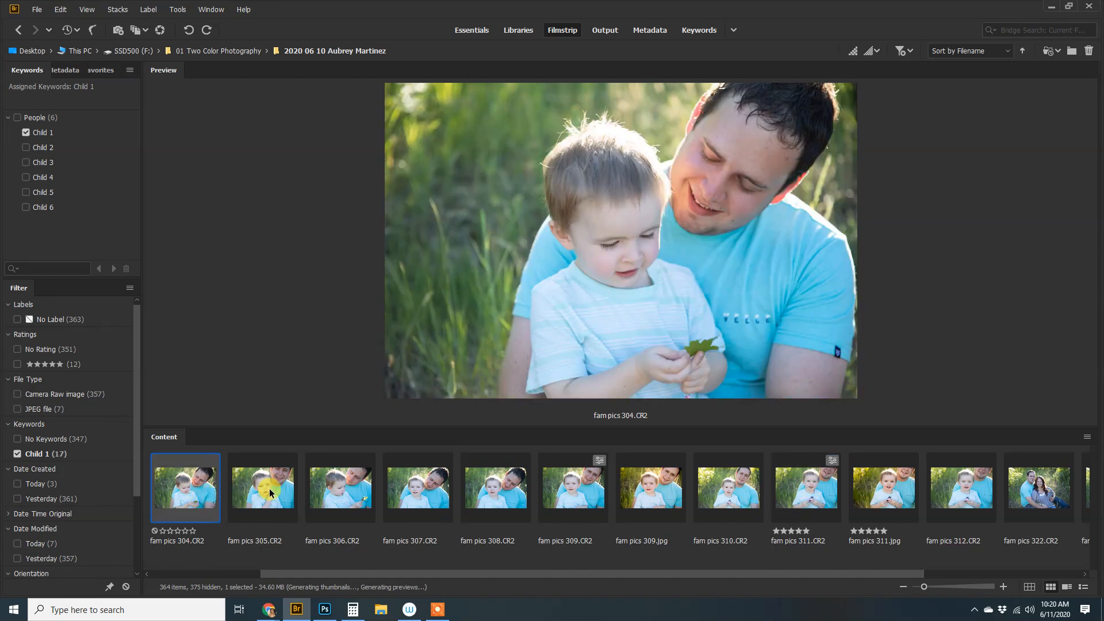
click(276, 495)
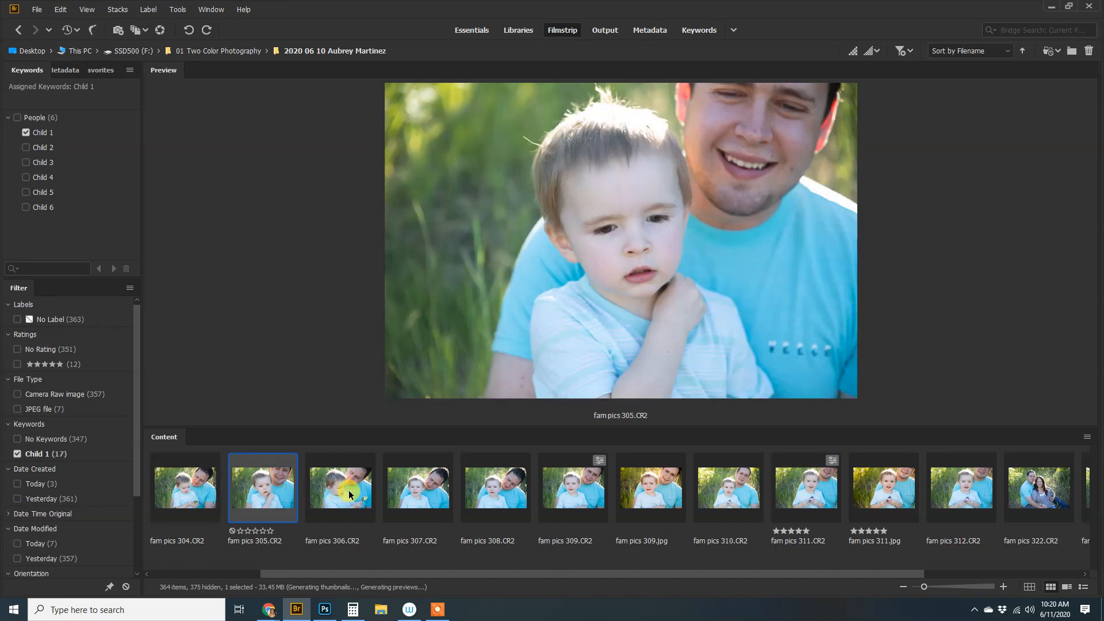
click(350, 491)
click(418, 494)
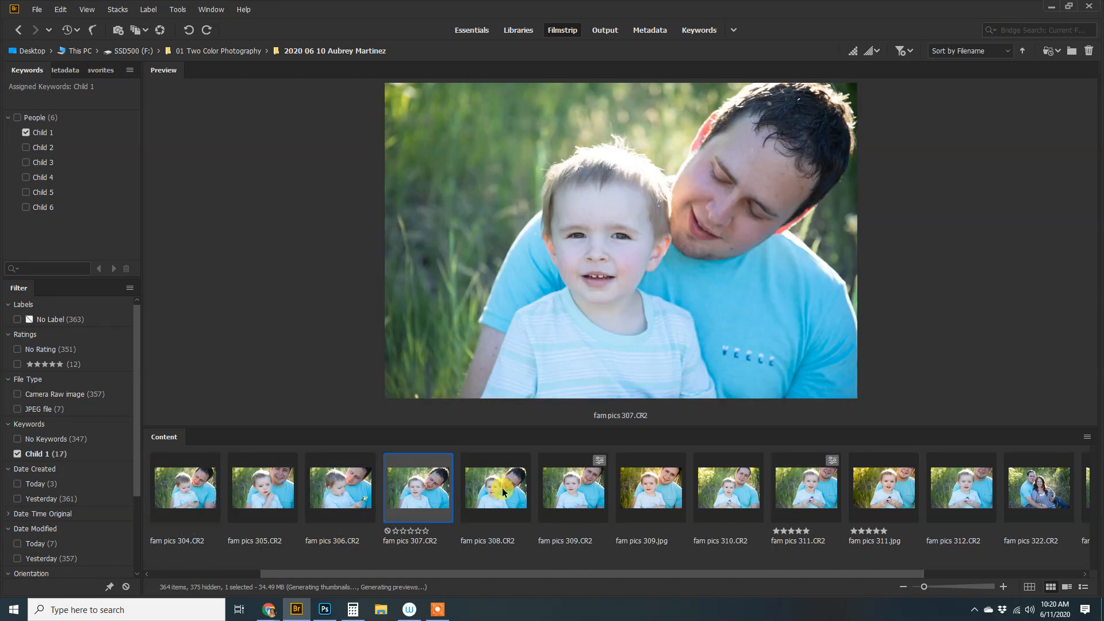
click(502, 487)
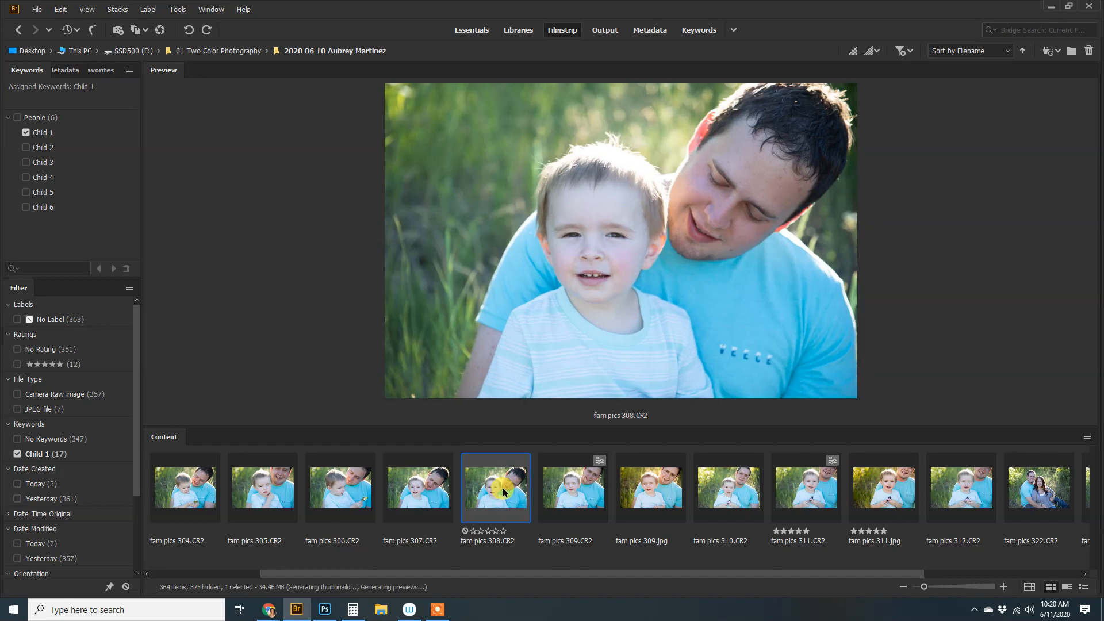
click(566, 485)
click(719, 496)
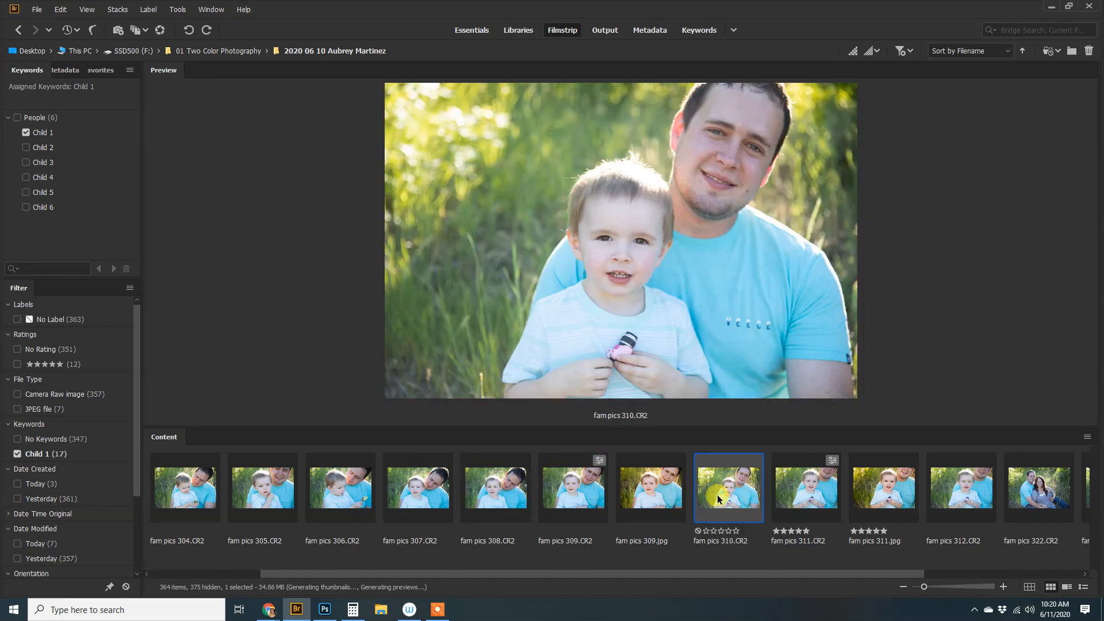
Select fam pics 311.CR2 and open it in Camera Raw from its context menu
click(823, 475)
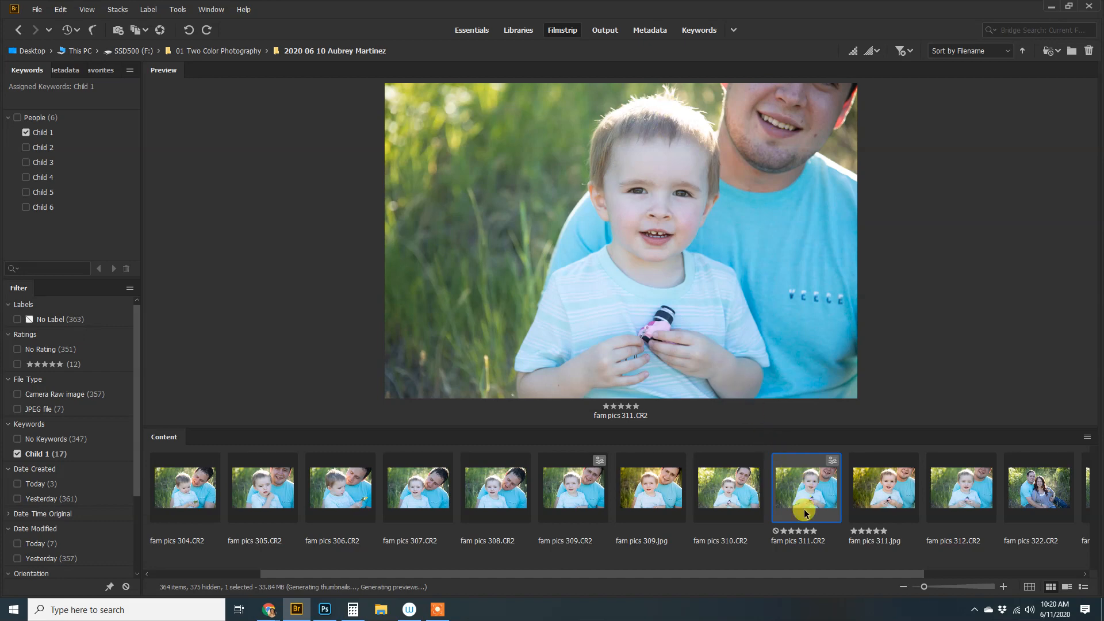
right_click(816, 490)
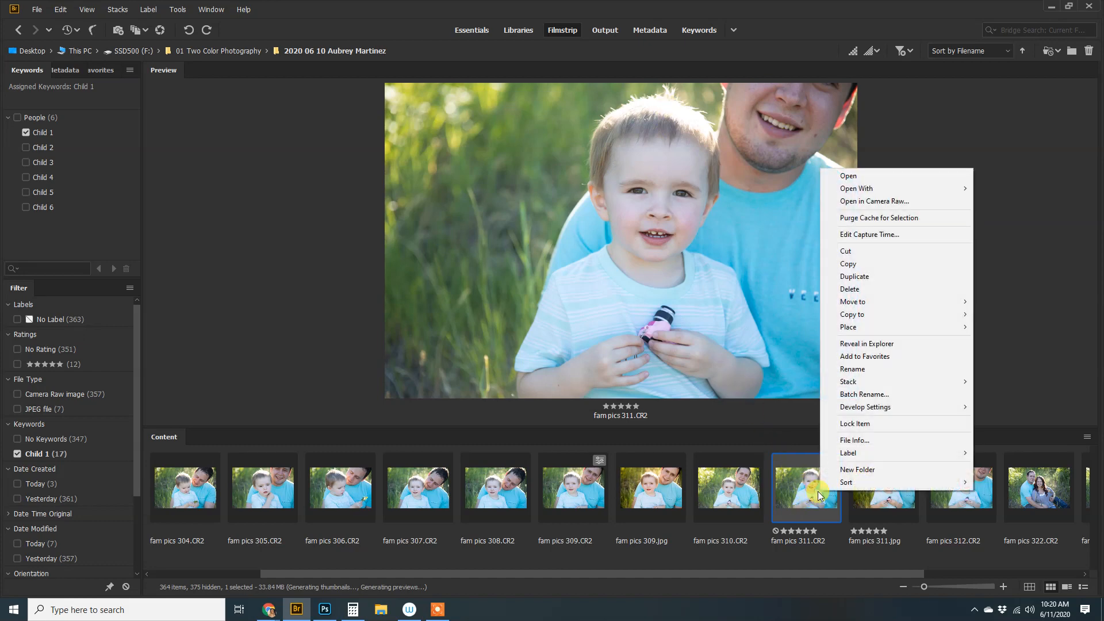
click(874, 201)
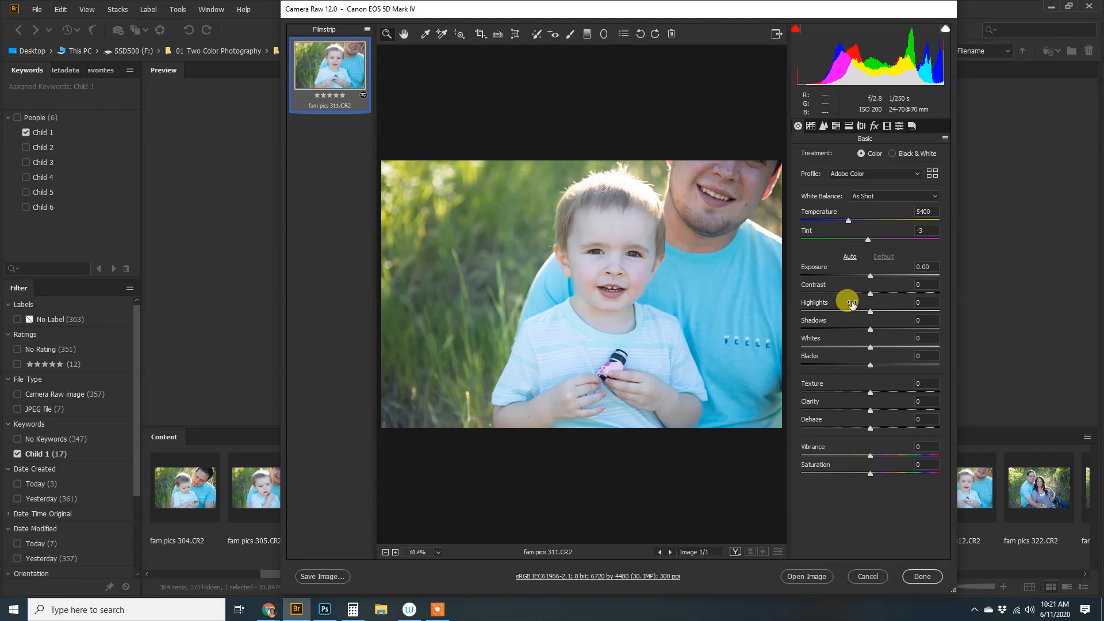
Lower Highlights through -38 and -83 to about -93 to recover the bright background
drag(871, 311, 819, 312)
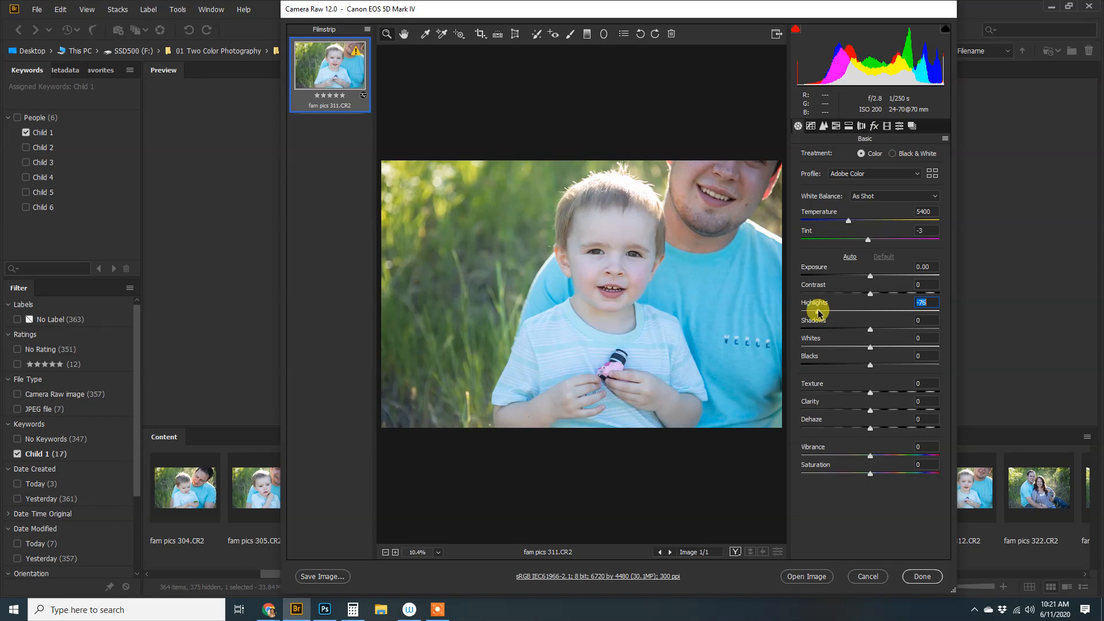
drag(819, 312, 814, 314)
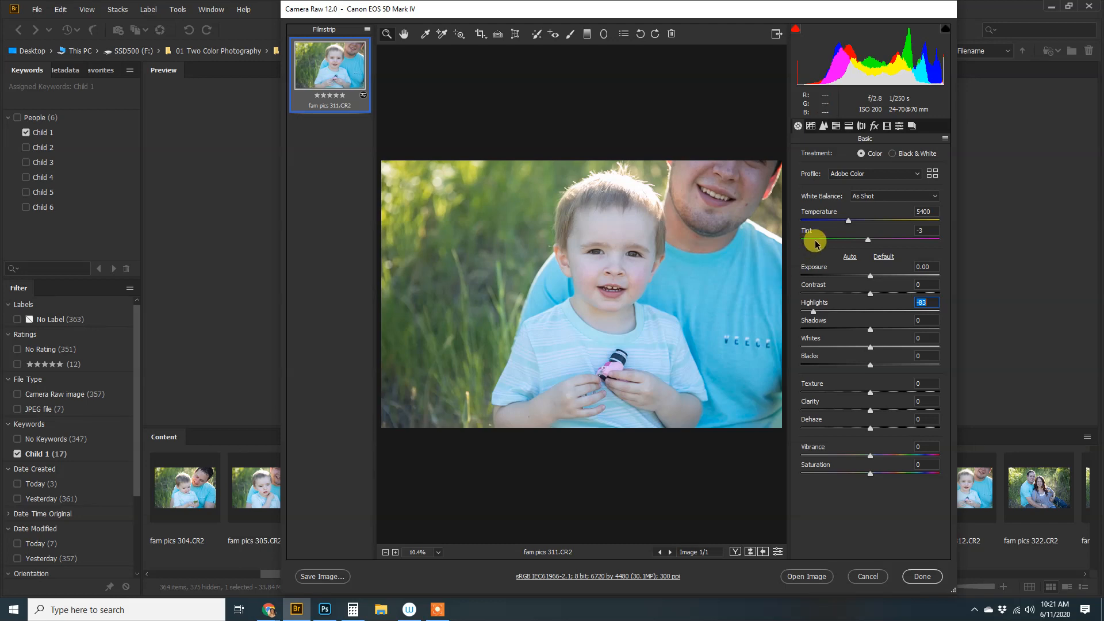
click(849, 222)
click(813, 312)
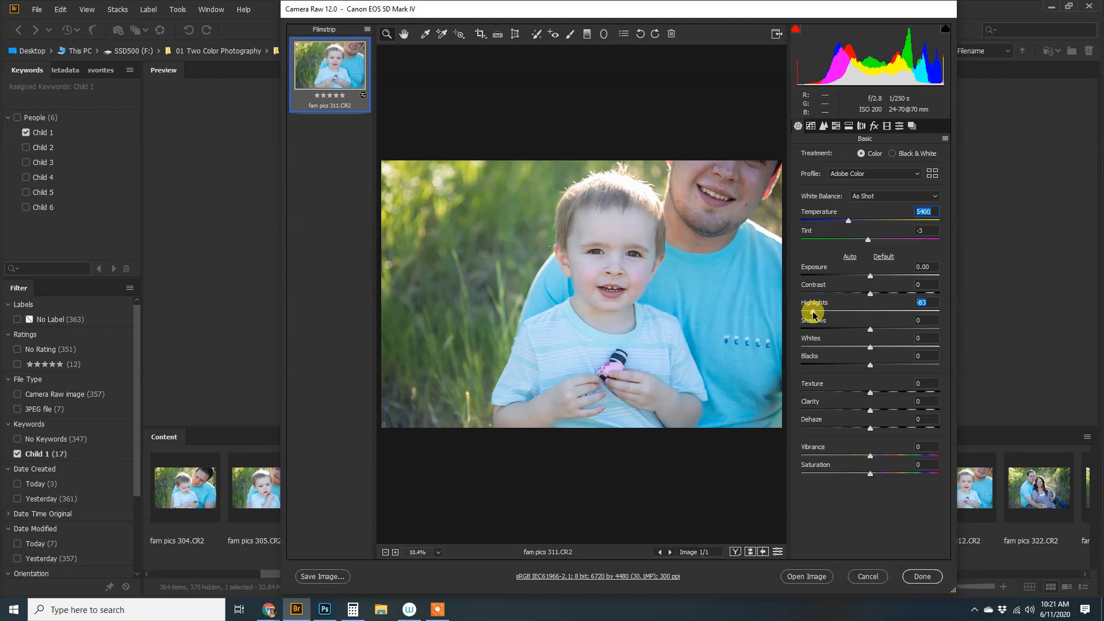
drag(813, 312, 807, 314)
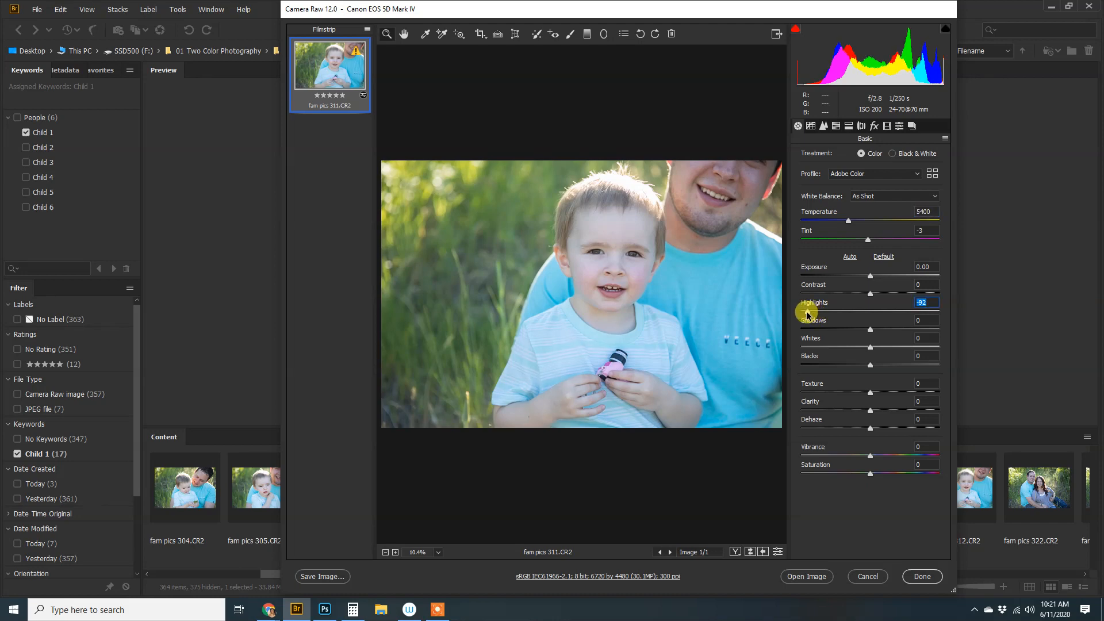
click(946, 138)
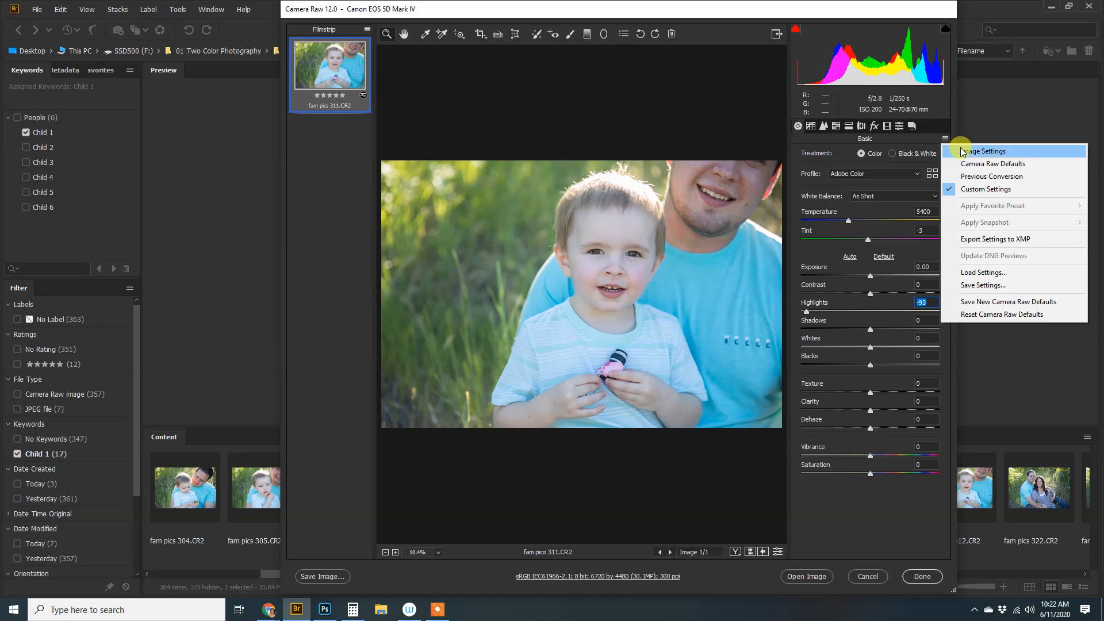
Reset the Basic adjustments, then set Highlights to -100 and Blacks to -67
click(962, 152)
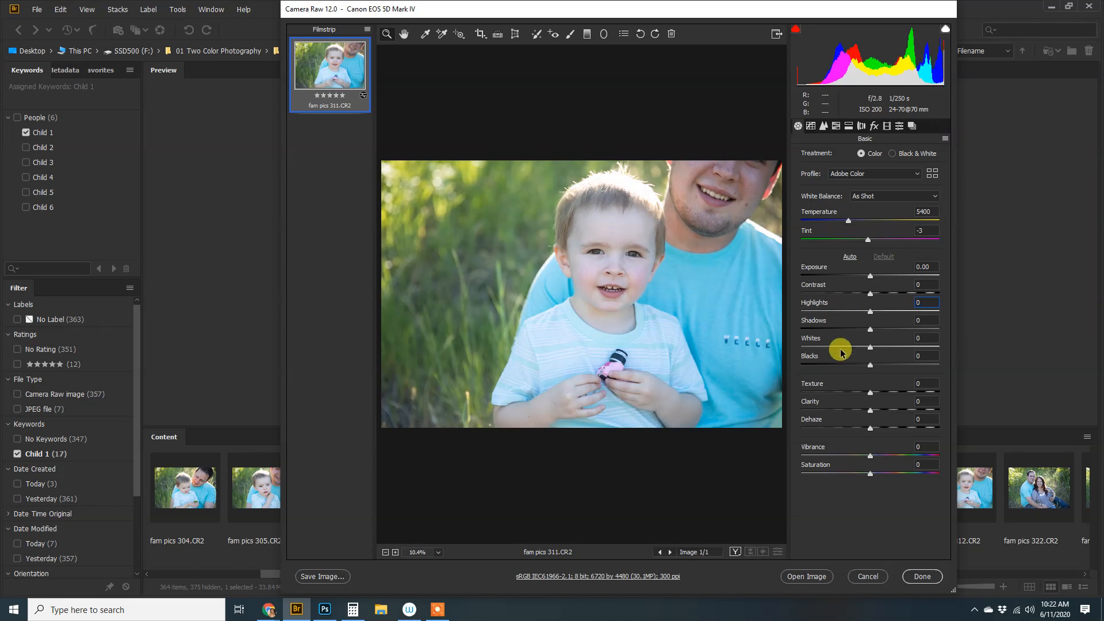
drag(870, 313, 802, 320)
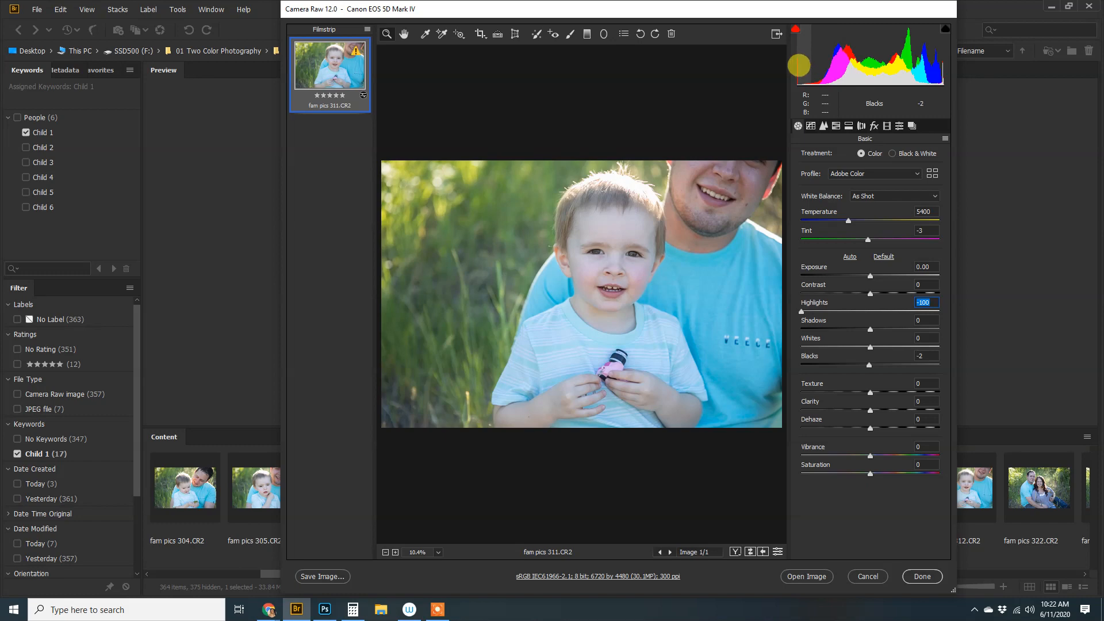
drag(801, 69, 768, 70)
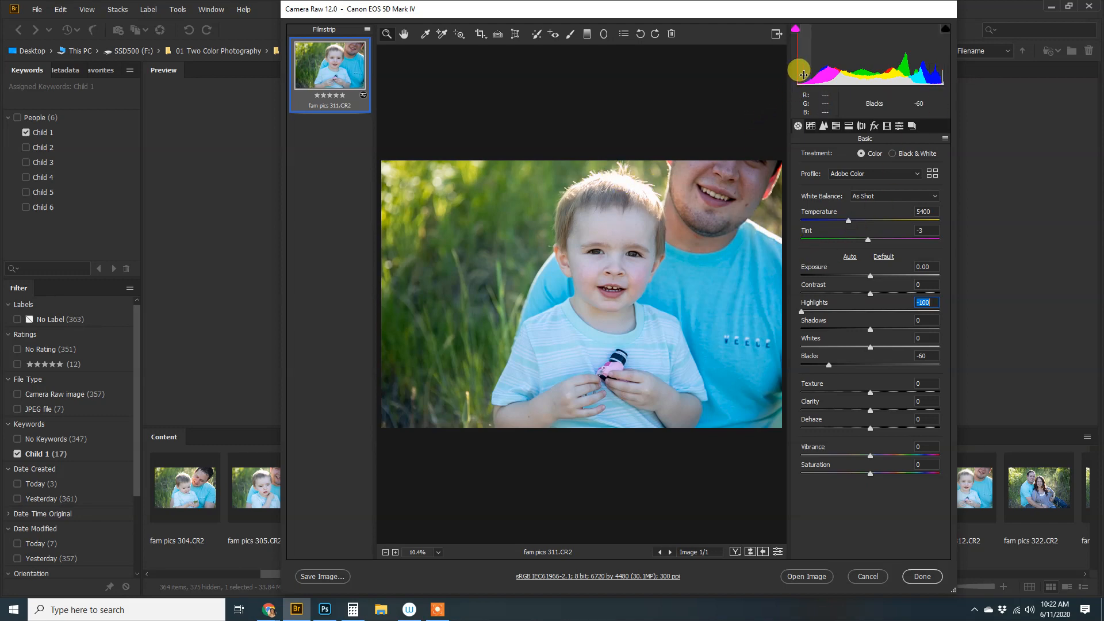
drag(799, 66, 791, 65)
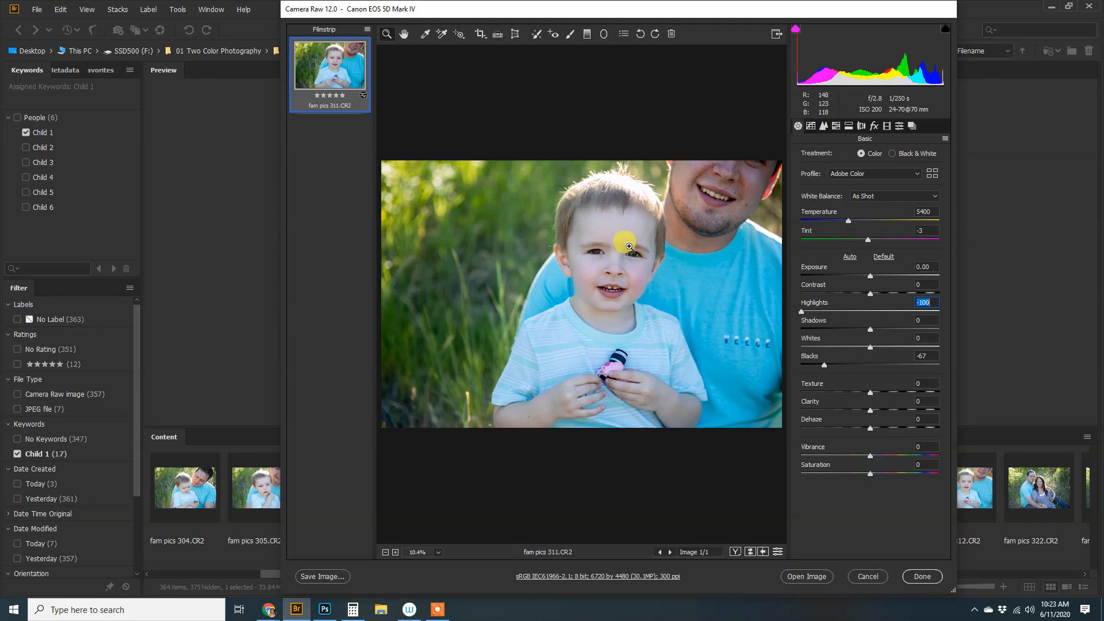
Warm the white balance by raising Temperature to 9400, then easing it back down
click(848, 221)
drag(849, 221, 893, 226)
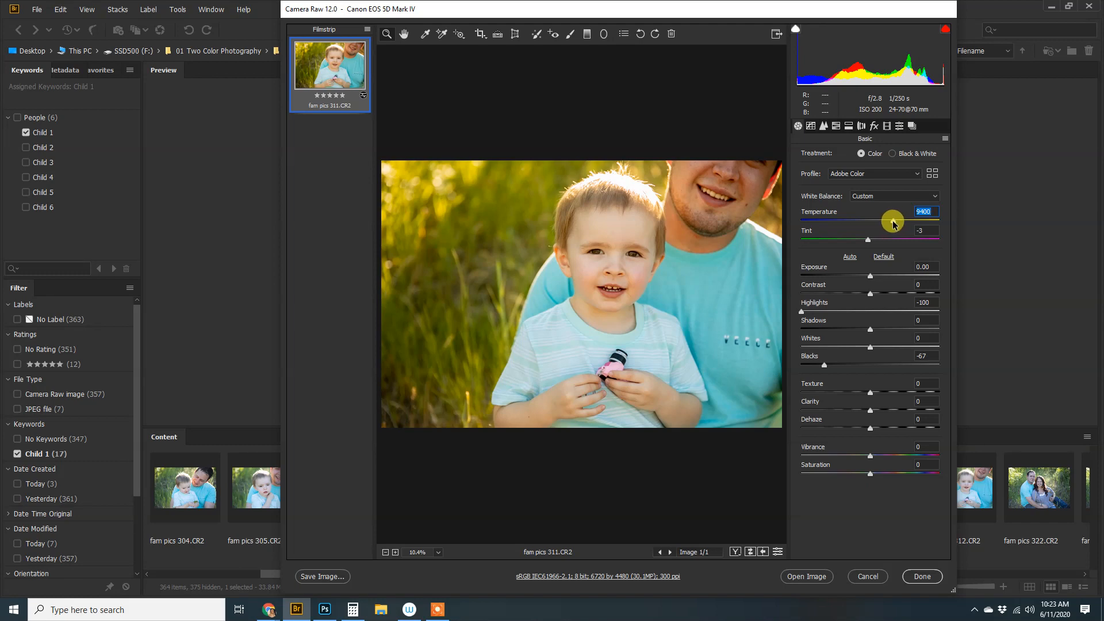
drag(893, 221, 865, 222)
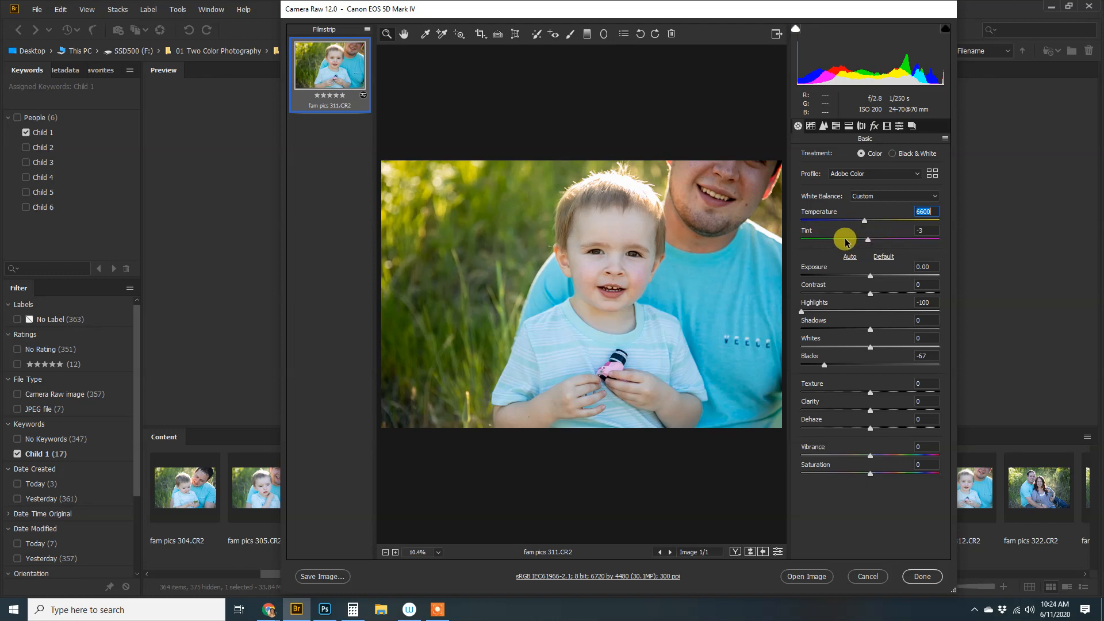
Push Tint toward magenta to +8, then fine-tune it down to +7
drag(868, 242, 872, 242)
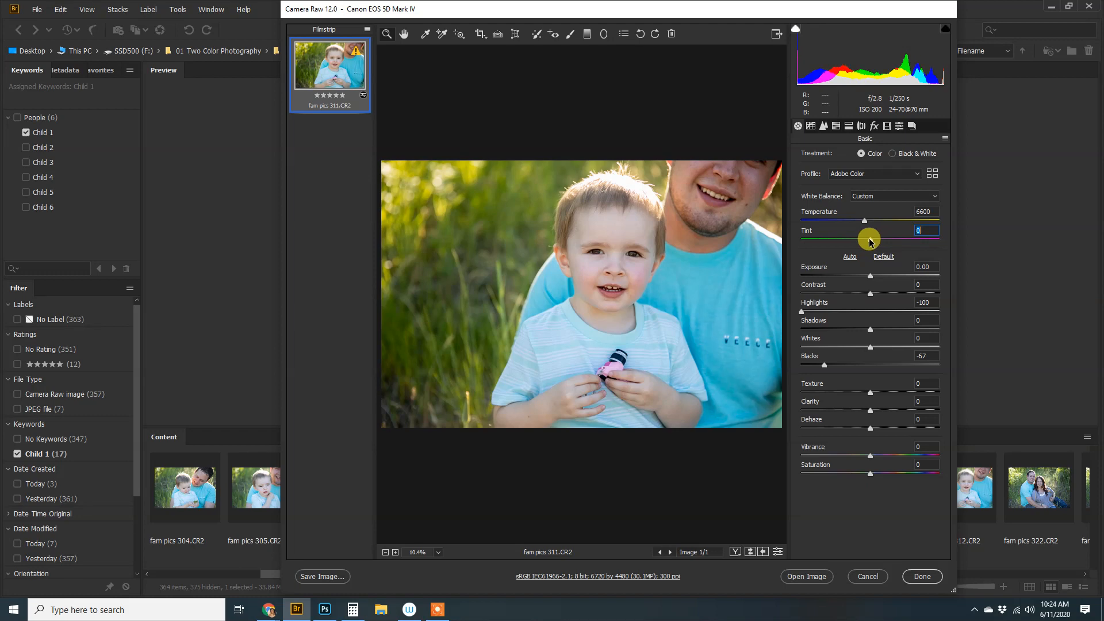
drag(871, 238, 875, 237)
key(Down)
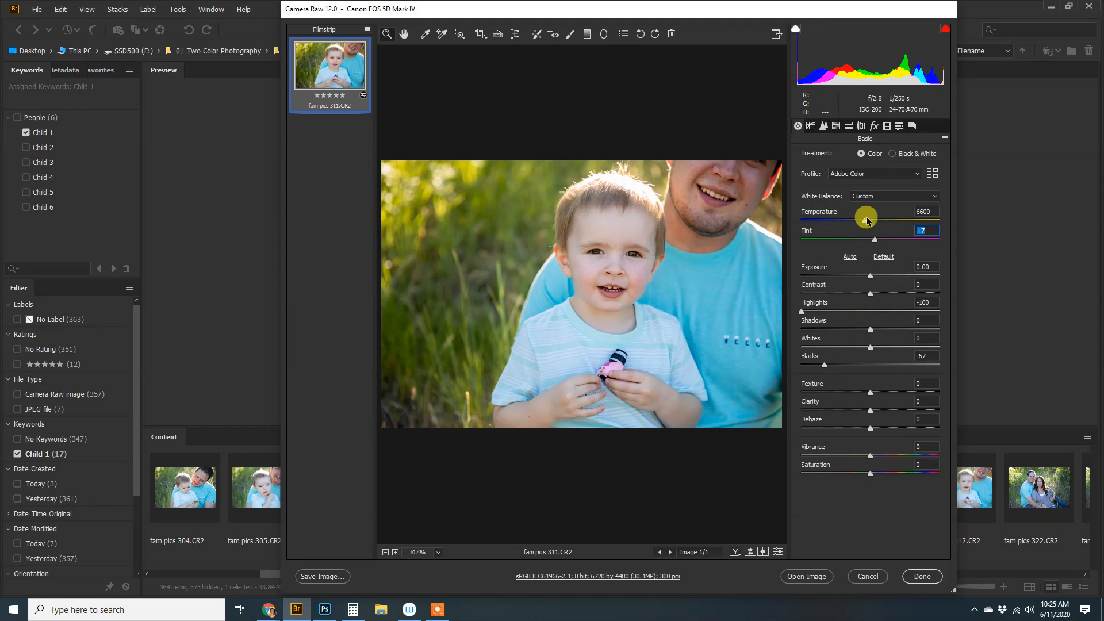
Open the adjusted fam pics 311.CR2 as an 8-bit RGB document in Photoshop
click(804, 577)
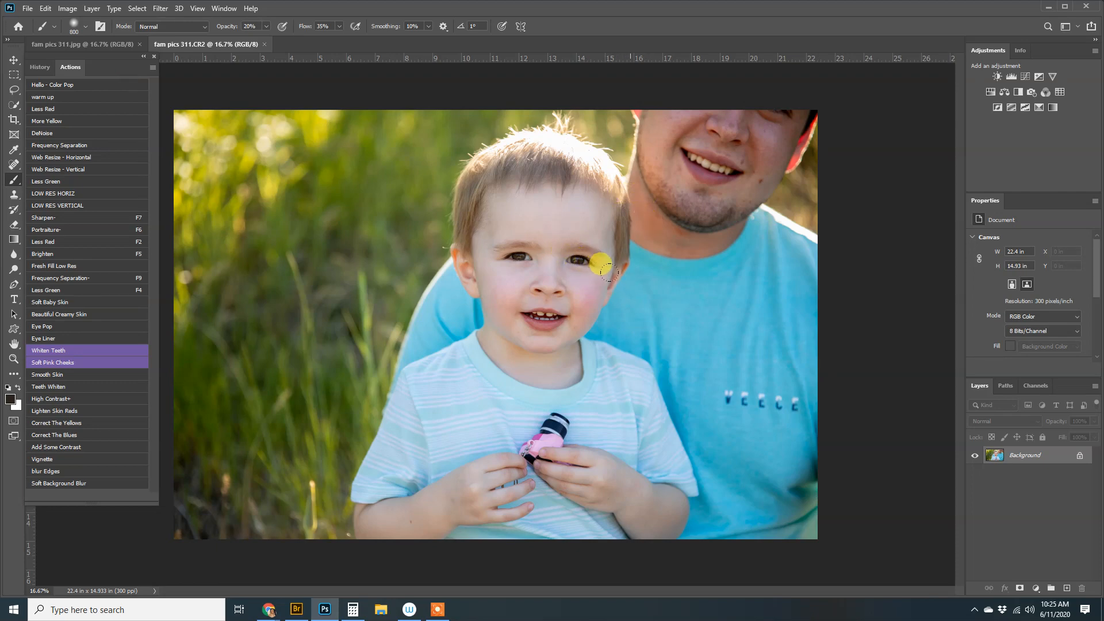
Paint a masked skin correction onto the child's face at 60% brush opacity and merge visible
key(ctrl+j)
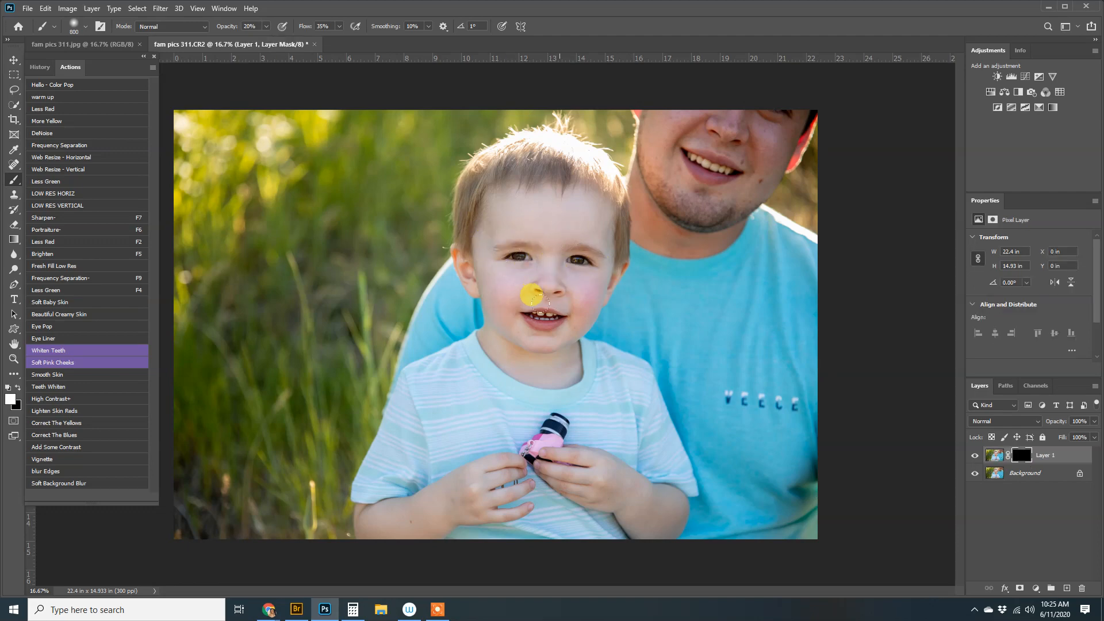
key(6)
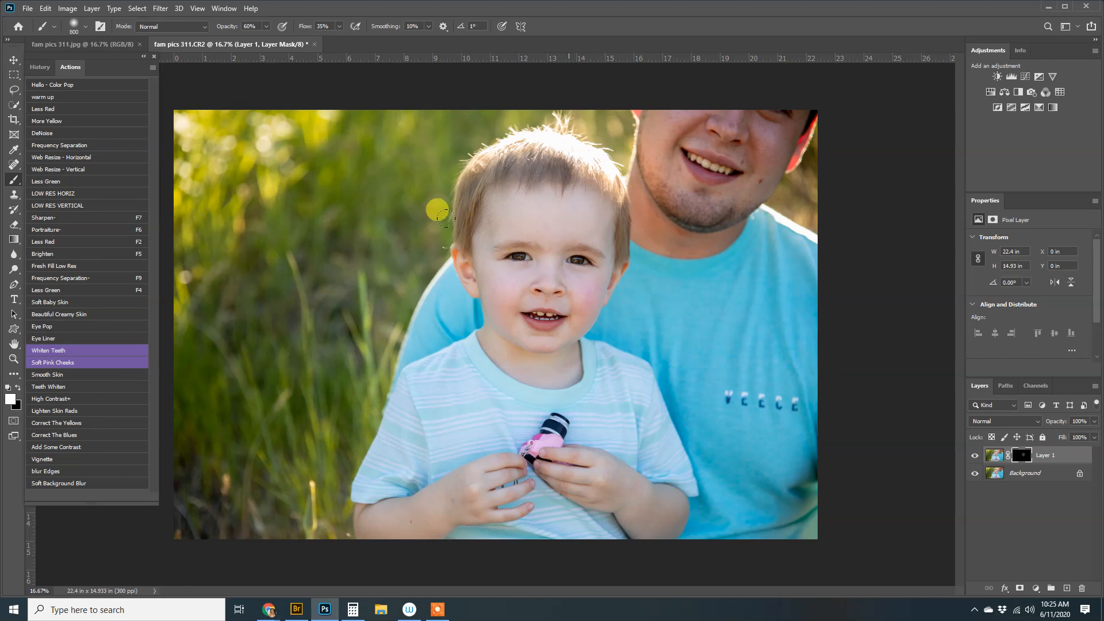
mouse_move(596, 147)
mouse_down()
mouse_move(510, 316)
mouse_move(471, 187)
mouse_move(549, 295)
mouse_up()
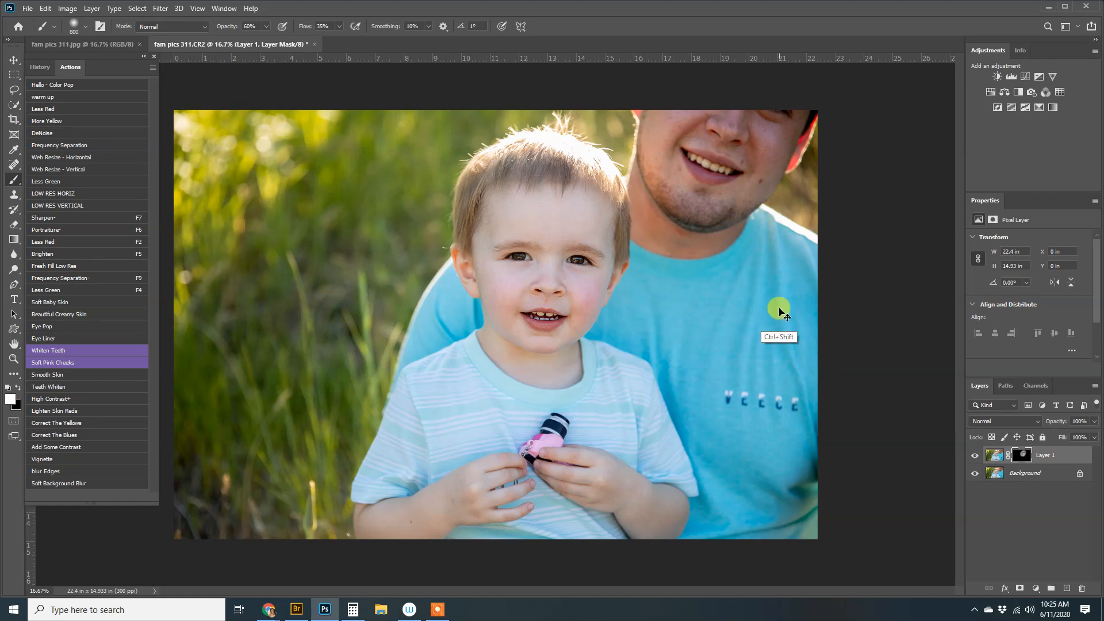
key(ctrl+shift+e)
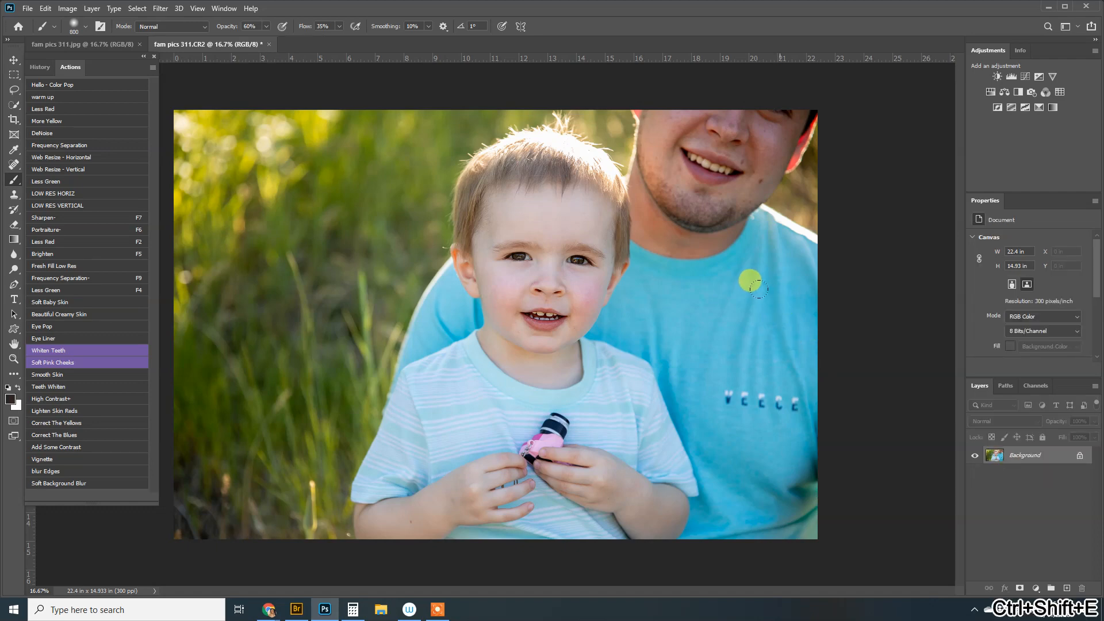
Inspect the eyes and nose at 100% zoom and set the brush to size 70
key(ctrl+plus)
key(ctrl+plus)
key(ctrl+plus)
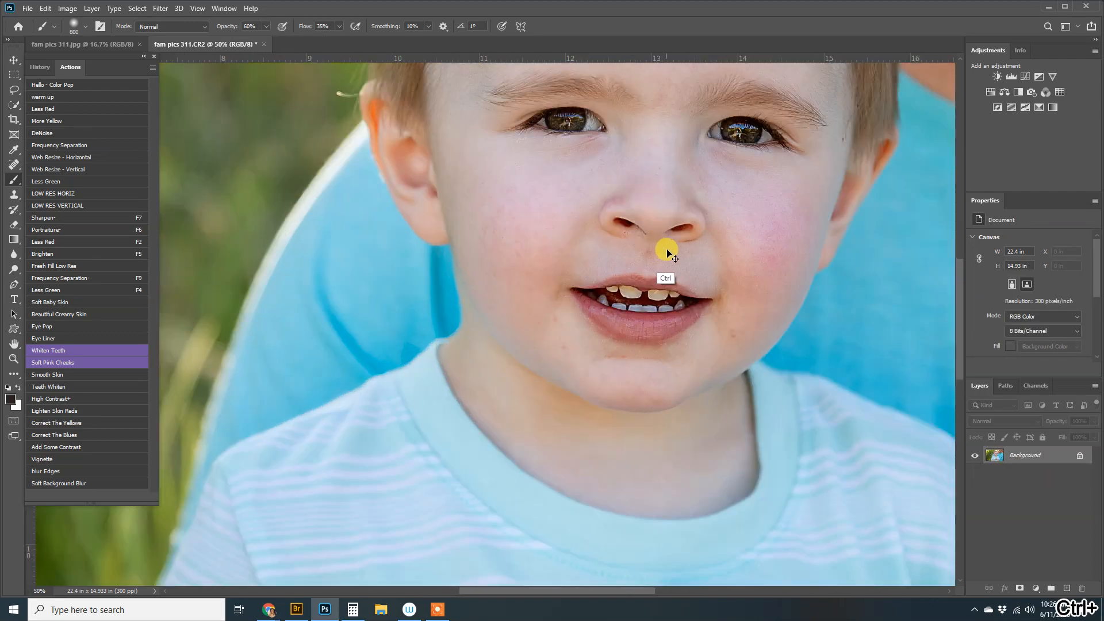
key(ctrl+plus)
key(ctrl+plus)
drag(798, 180, 509, 464)
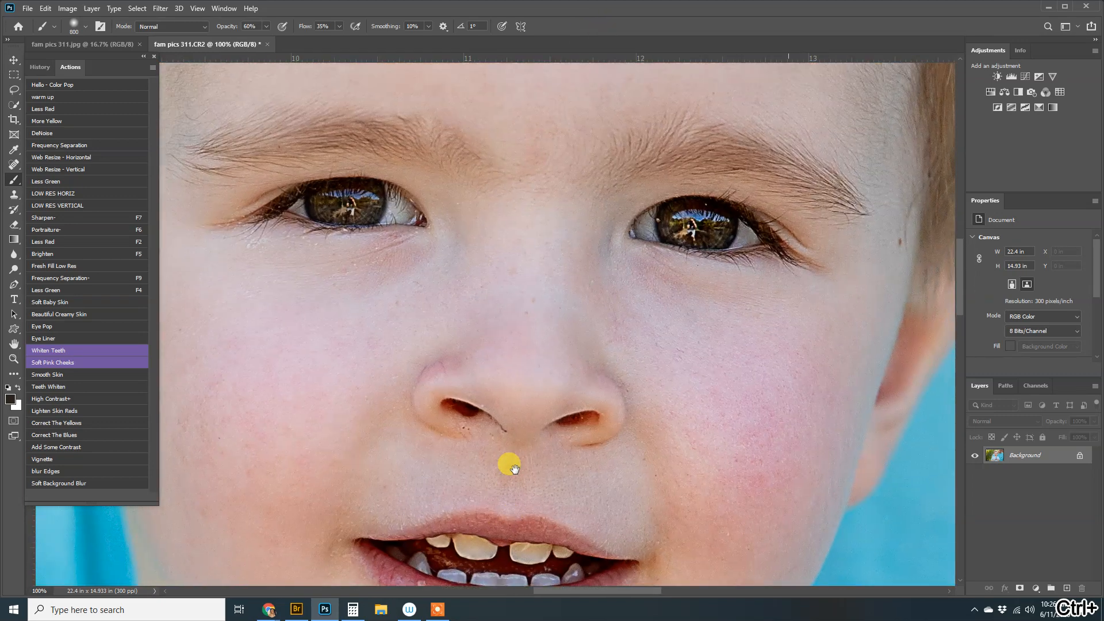
drag(644, 270, 652, 339)
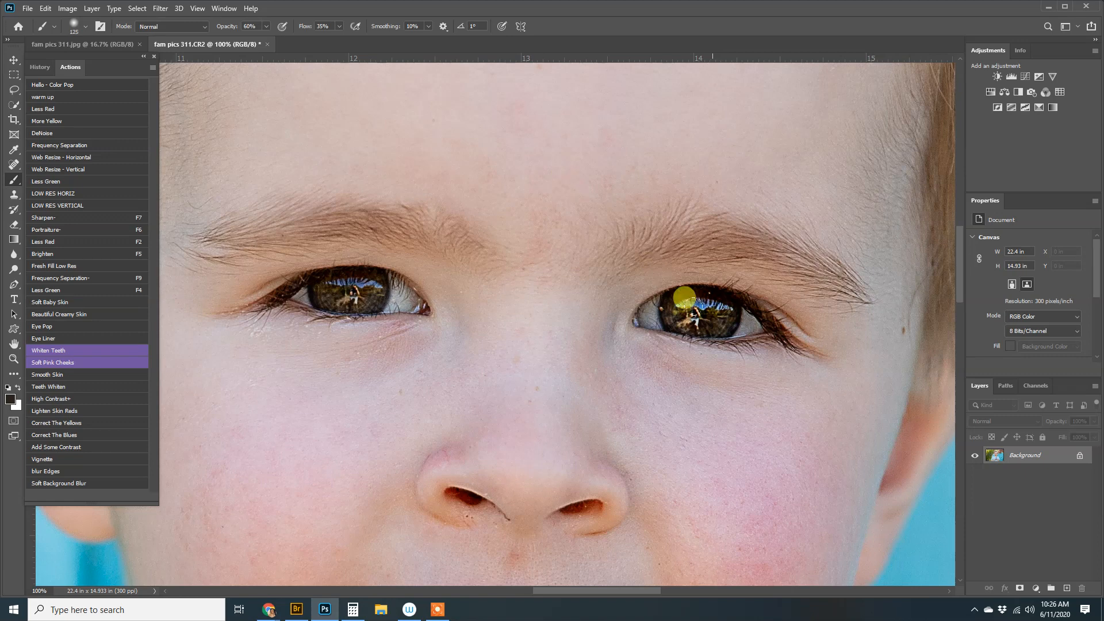
key(bracketleft)
key(bracketleft)
key(bracketleft)
key(bracketleft)
key(bracketleft)
key(bracketleft)
key(bracketleft)
key(bracketleft)
key(bracketleft)
key(bracketleft)
key(bracketleft)
key(bracketleft)
key(bracketleft)
key(bracketleft)
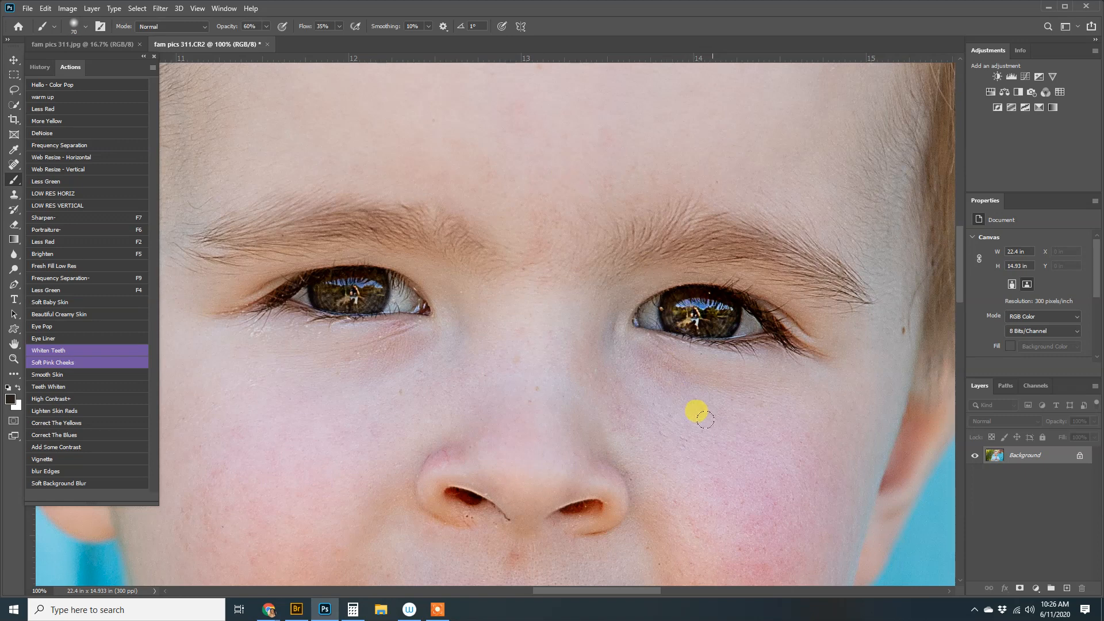
key(ctrl+minus)
key(ctrl+minus)
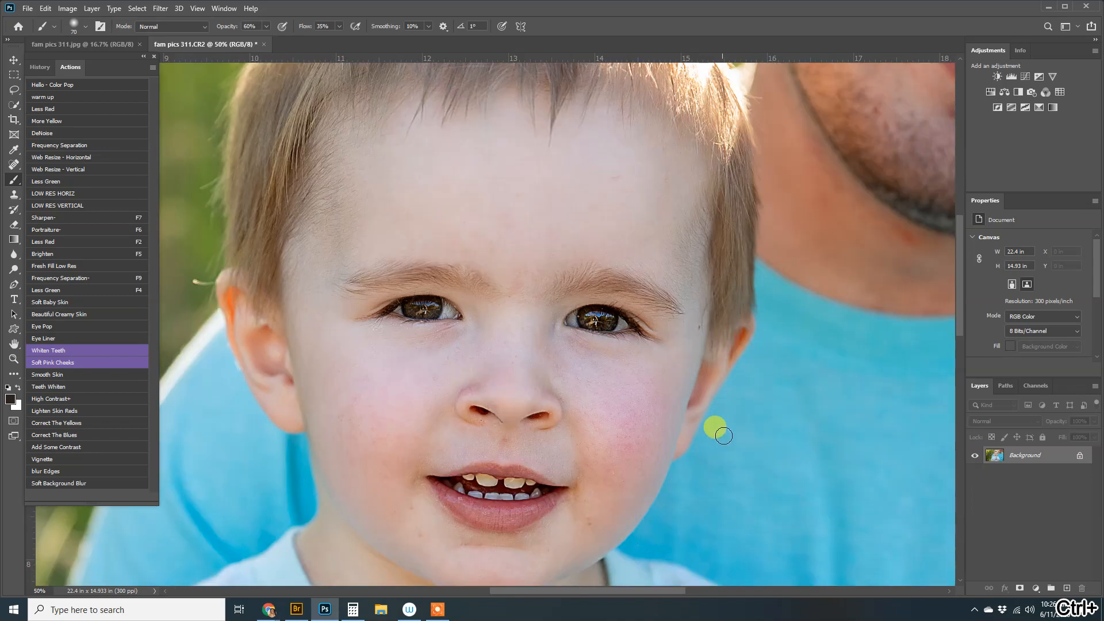
Discard the unwanted extra masked layer and check the right eye up close
key(ctrl+z)
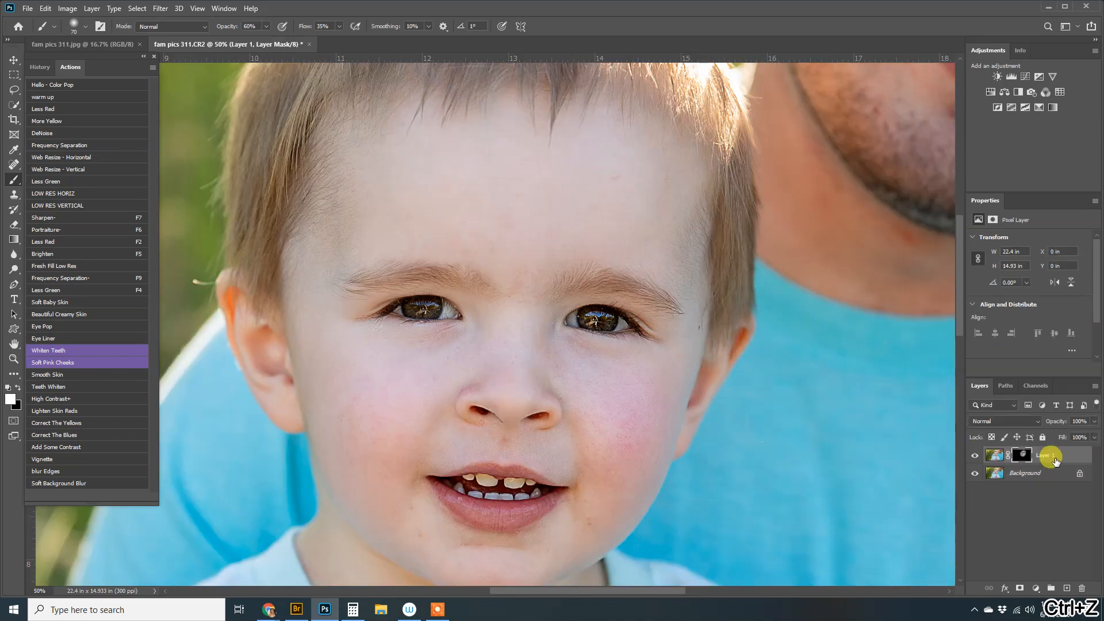
drag(1062, 458, 1081, 587)
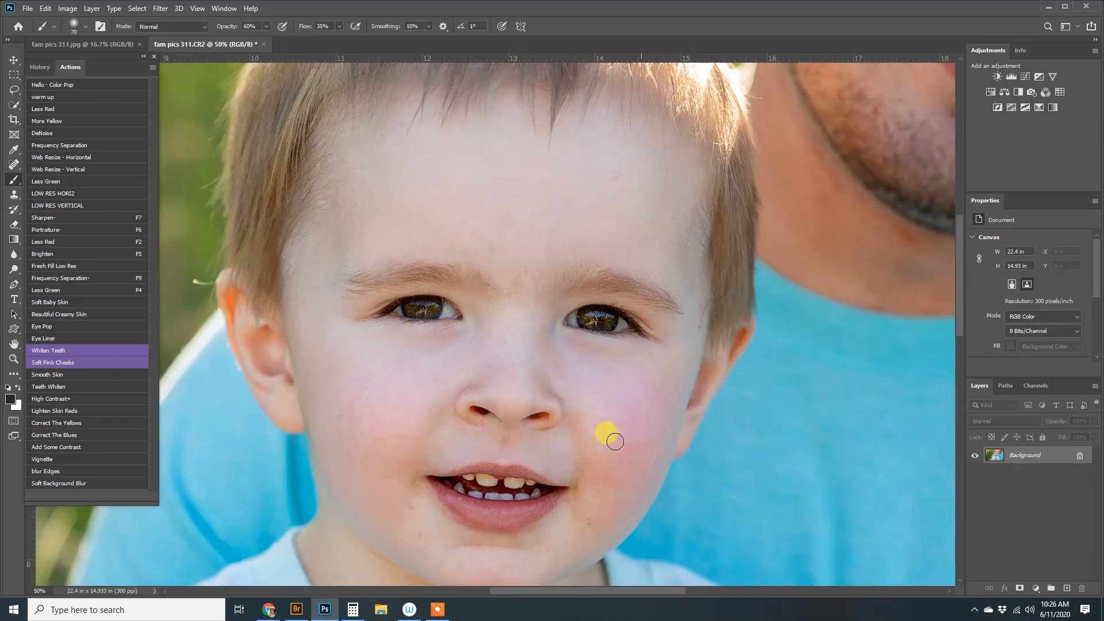
key(ctrl+plus)
key(ctrl+plus)
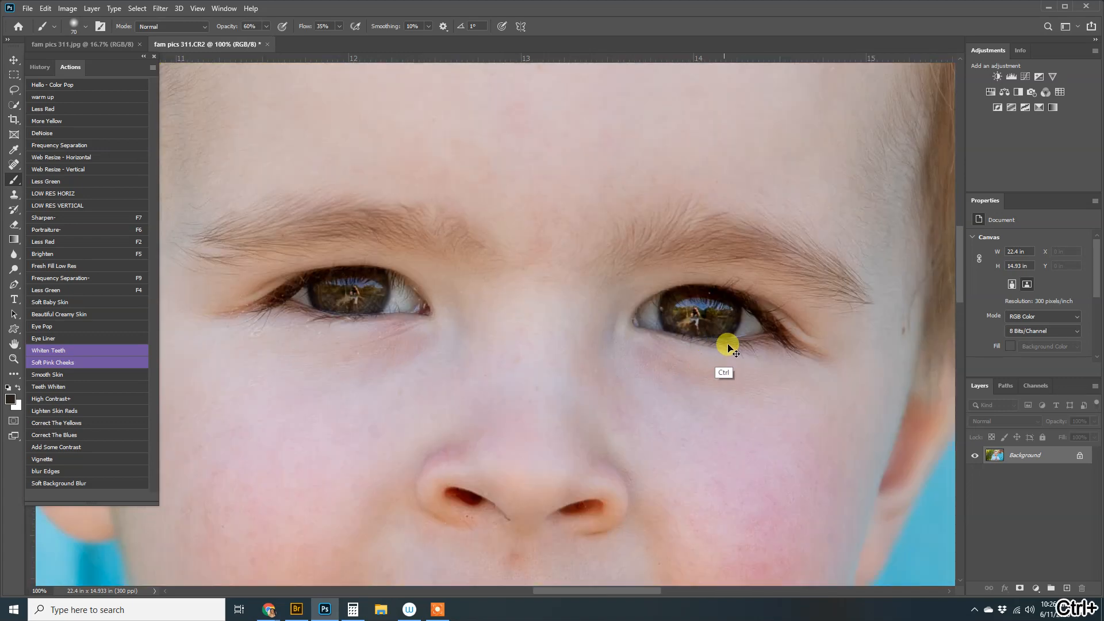
key(ctrl+plus)
drag(792, 345, 577, 298)
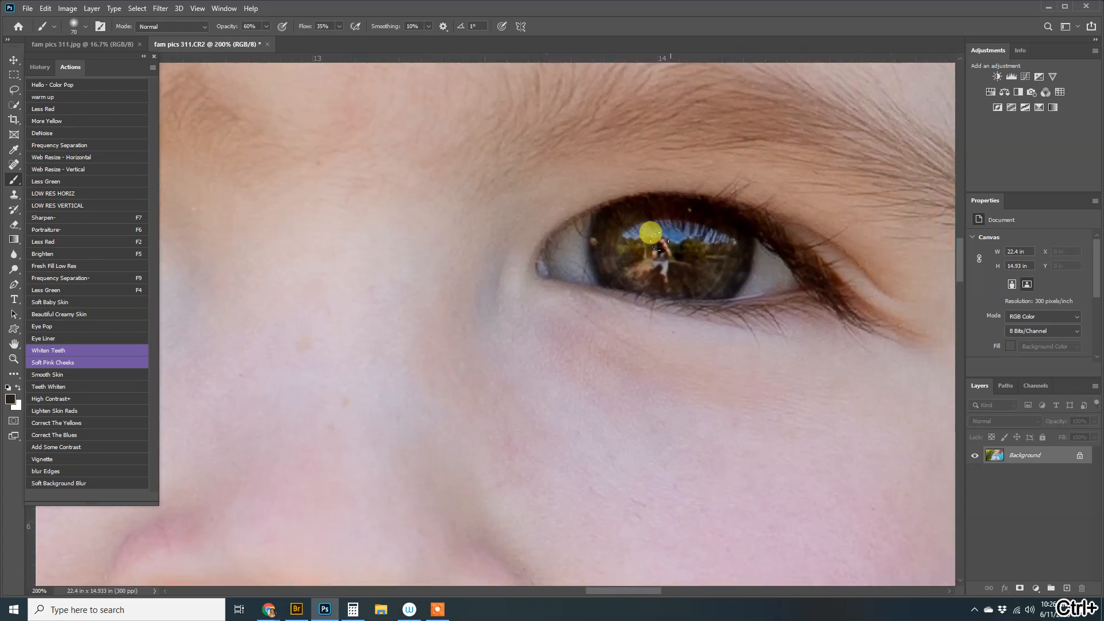
key(ctrl+minus)
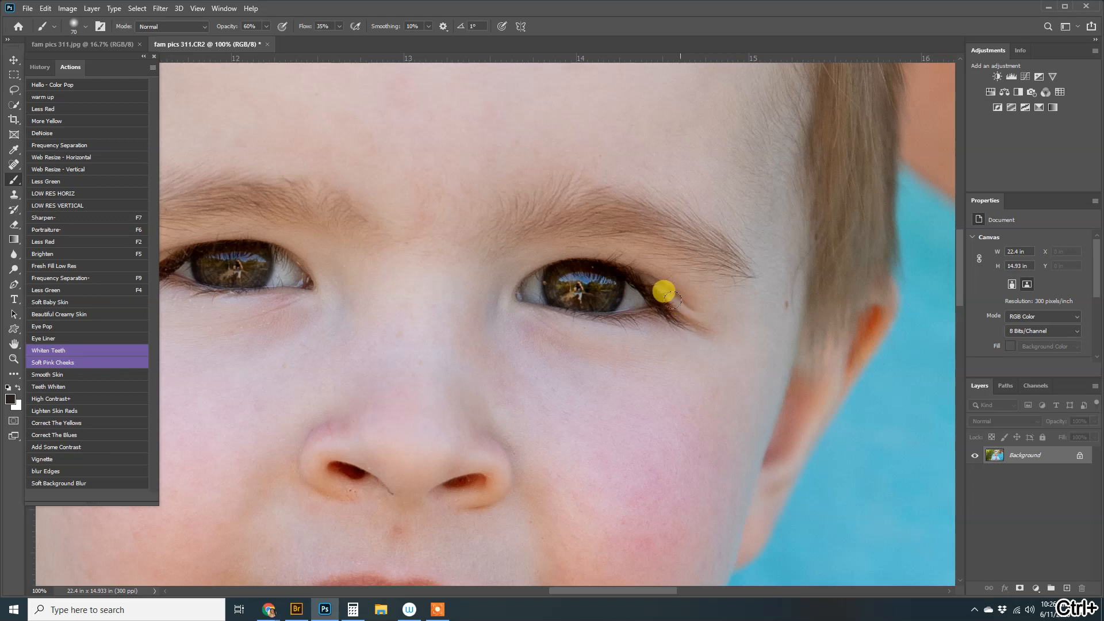
key(ctrl+minus)
key(ctrl+minus)
key(ctrl+minus)
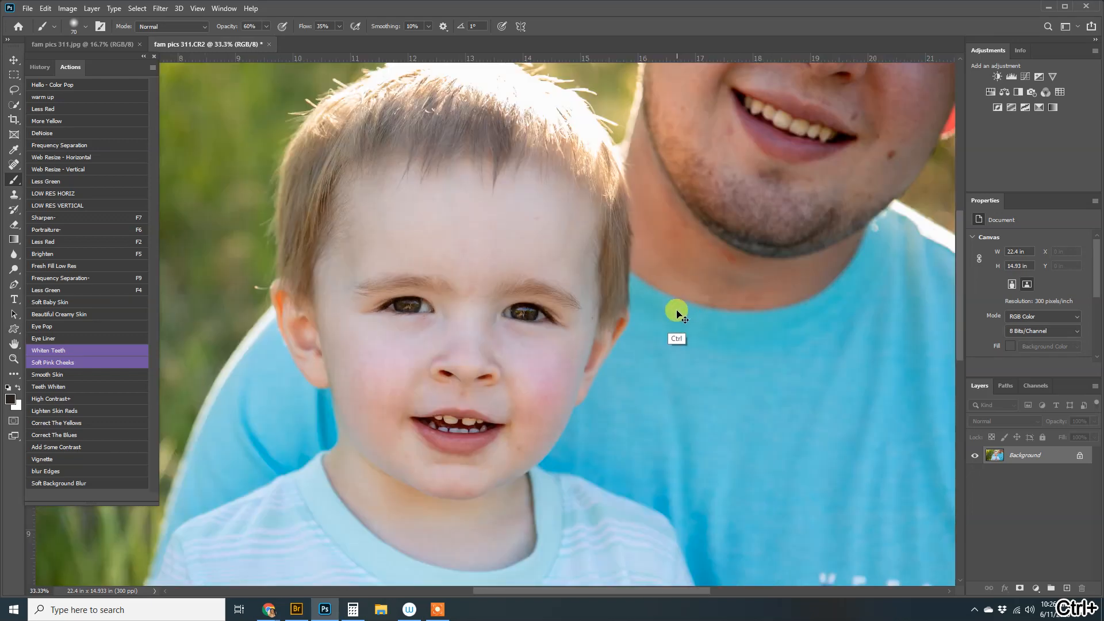
Apply the Less Green skin correction with a larger brush and merge it into Background
click(146, 293)
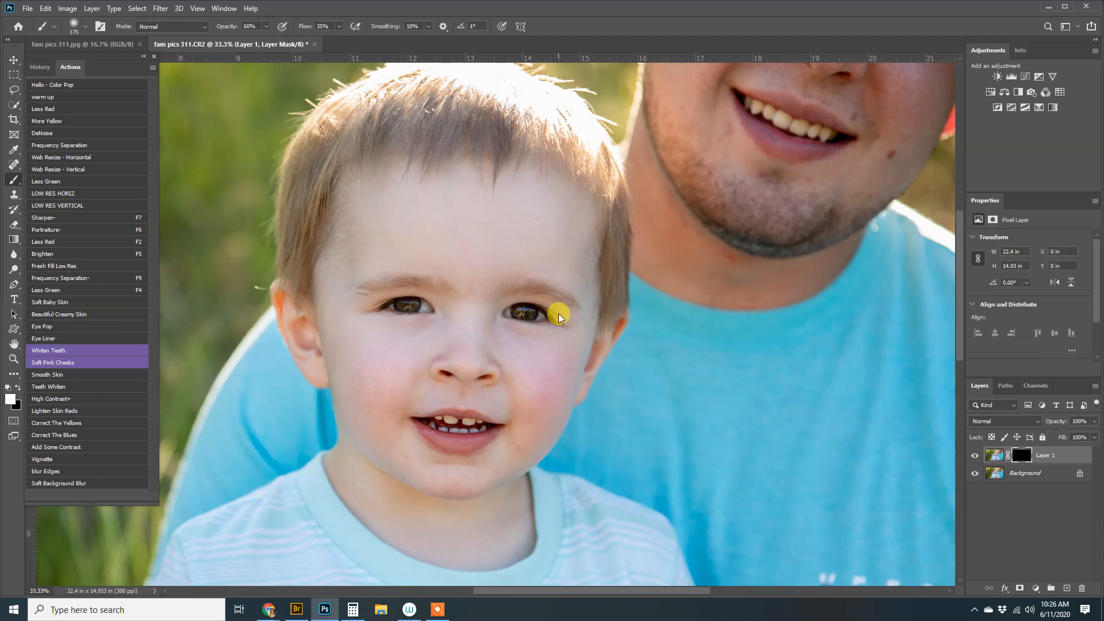
key(bracketright)
key(bracketright)
key(bracketright)
key(bracketright)
key(bracketright)
key(bracketright)
key(bracketright)
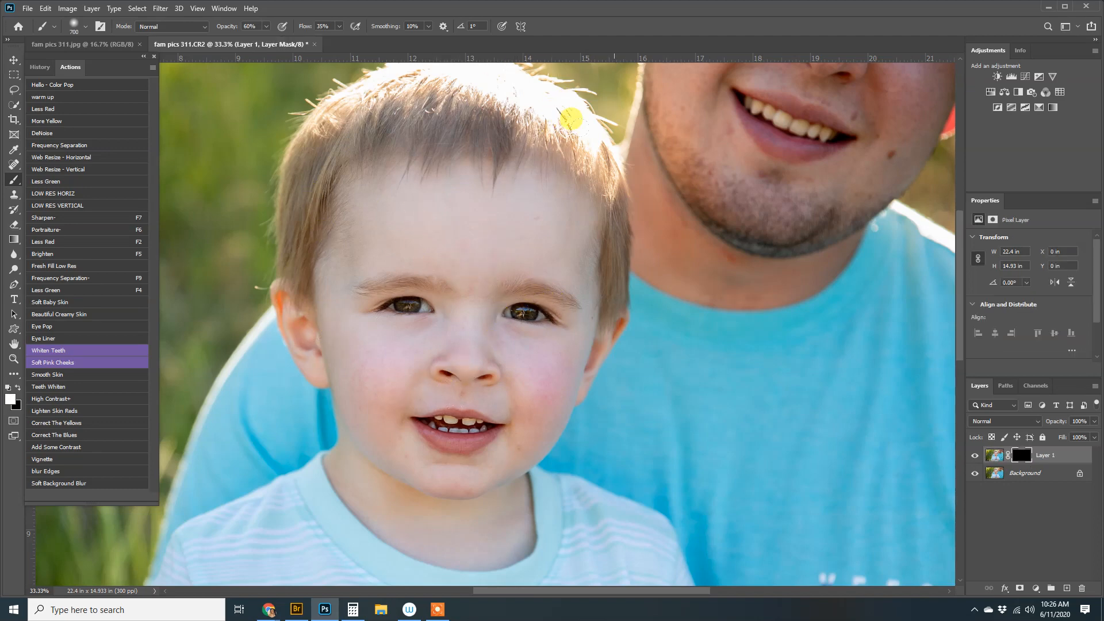
key(ctrl+shift+e)
With a size-50 Content-Aware healing brush, heal specks below the nostril and beside the temple
key(d)
key(j)
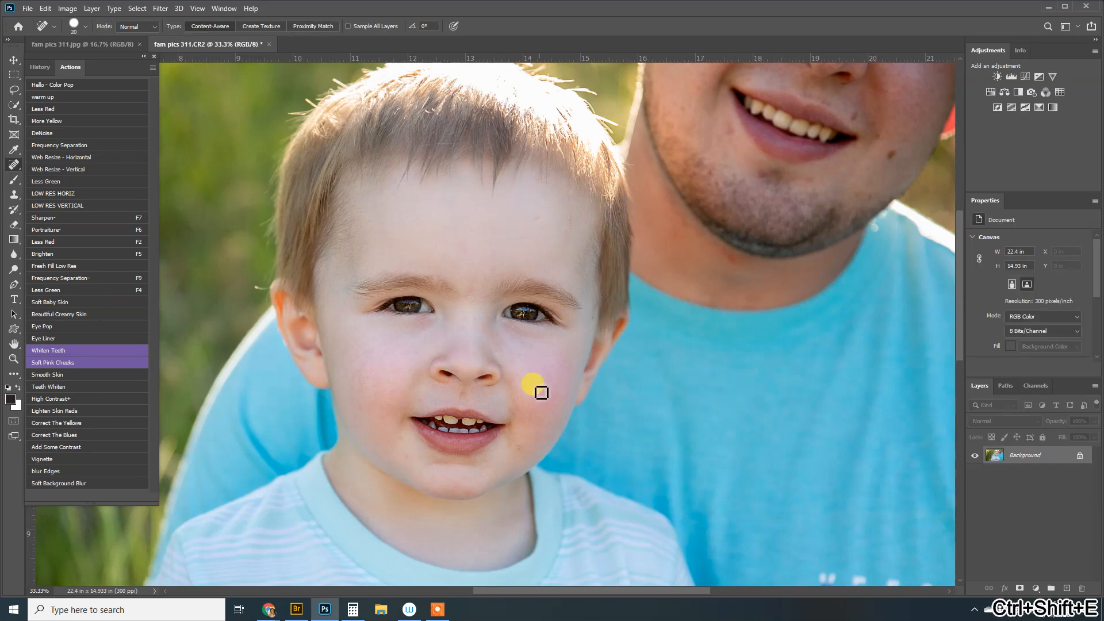
key(bracketright)
key(bracketright)
key(bracketright)
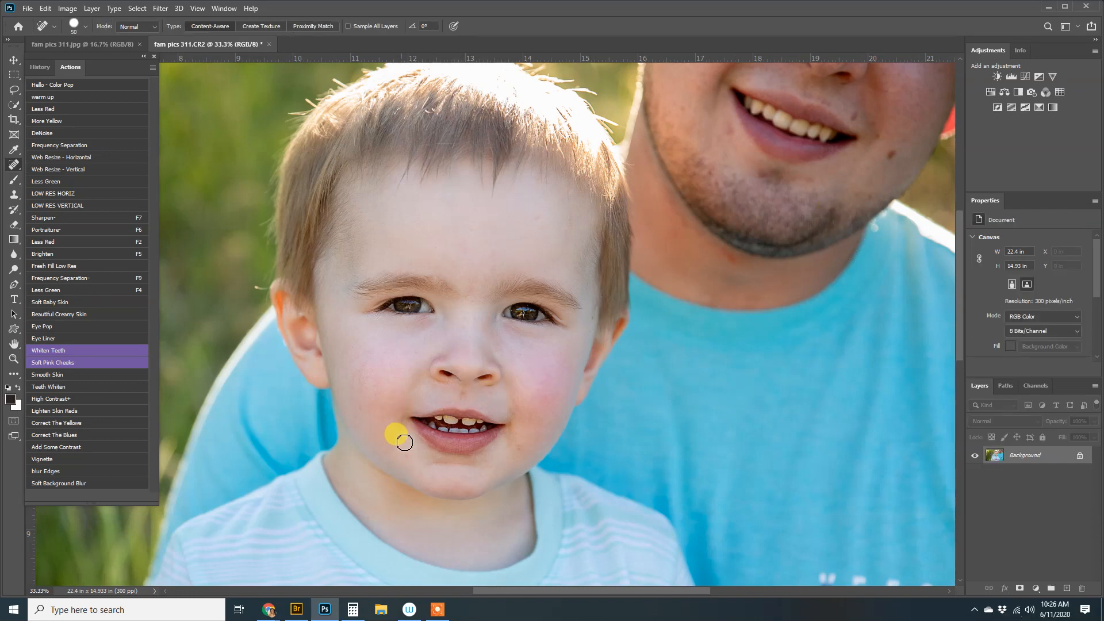
key(ctrl+plus)
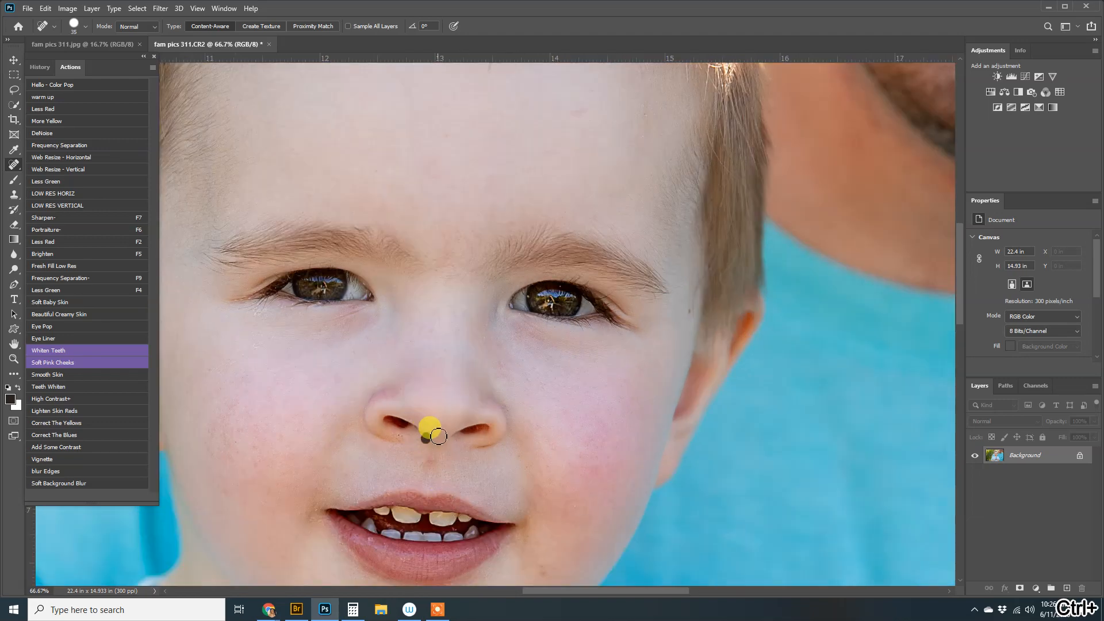
click(400, 438)
click(691, 315)
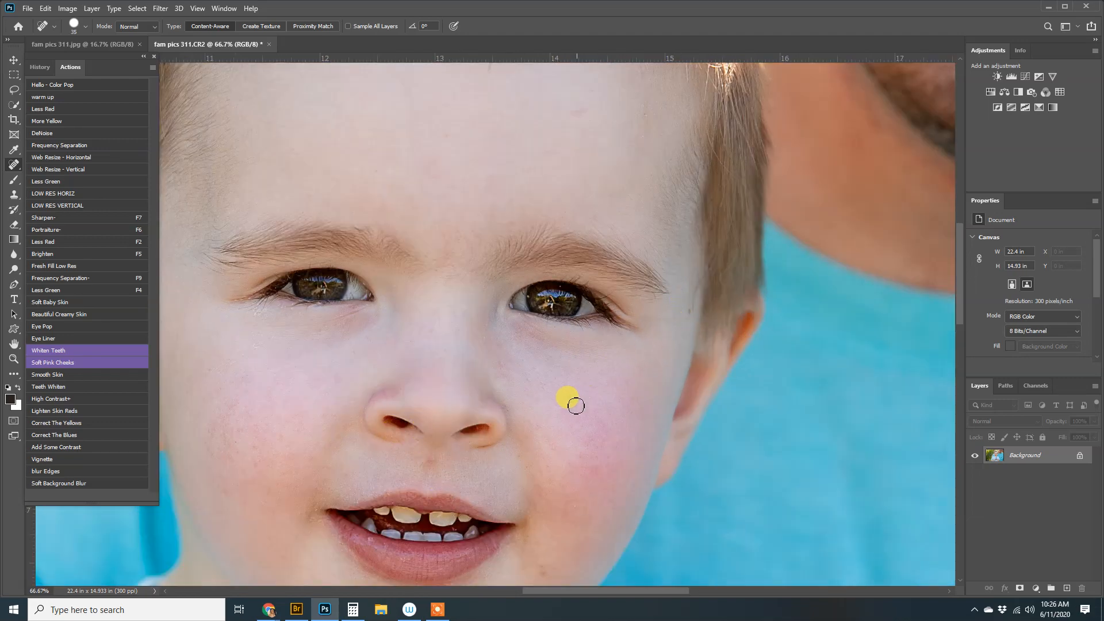
Heal the specks under the boy's other eye with a smaller brush, then zoom out
drag(575, 402, 748, 393)
key(bracketleft)
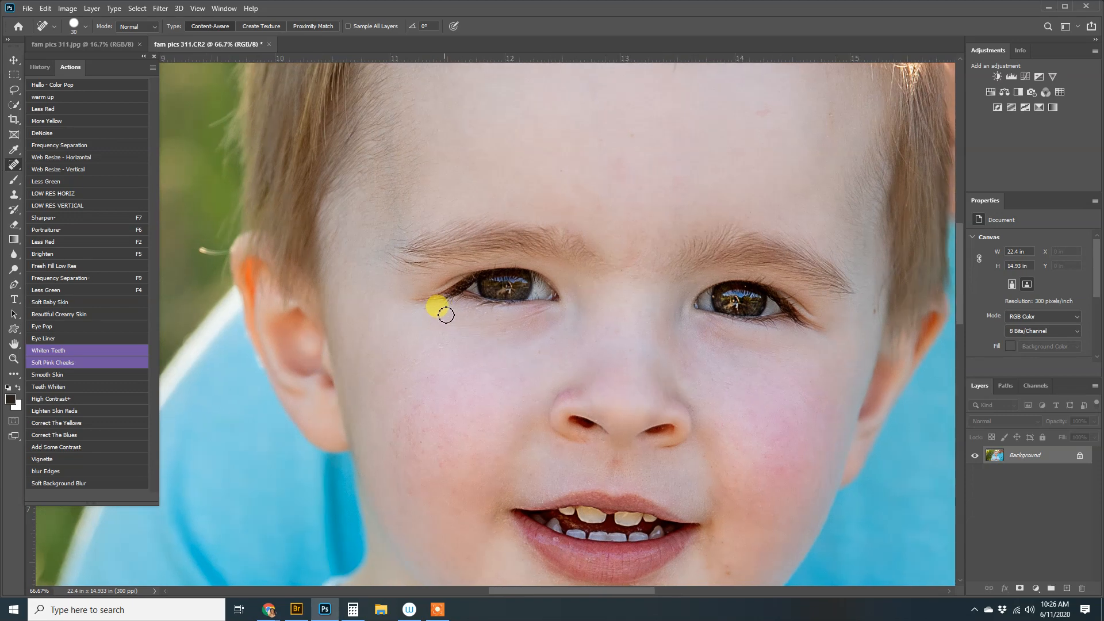
click(441, 317)
click(451, 322)
click(439, 348)
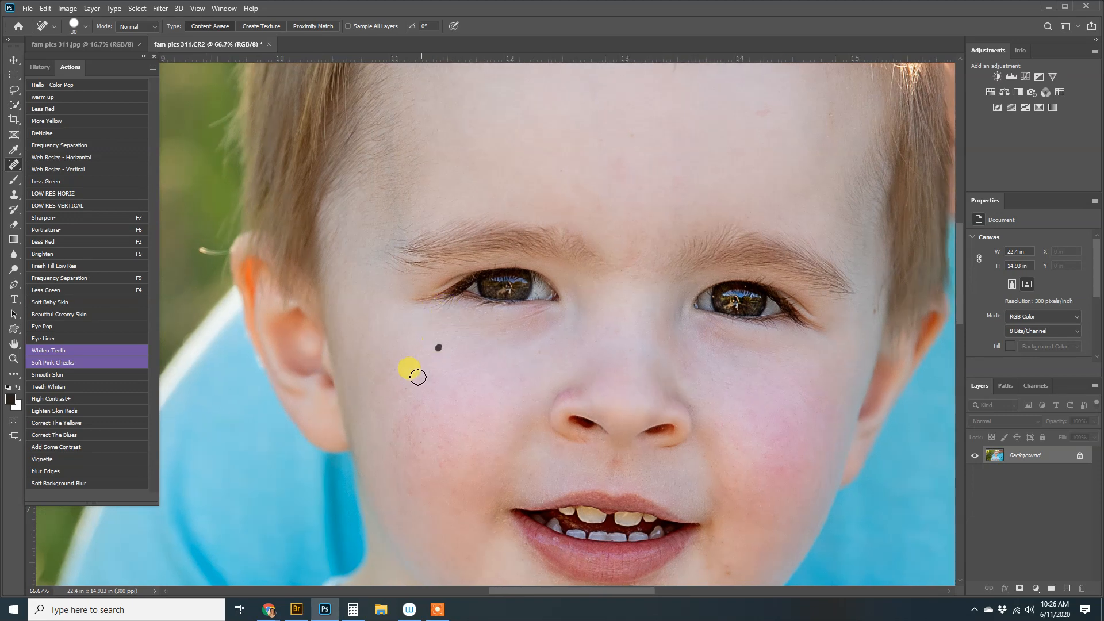
drag(753, 463, 741, 333)
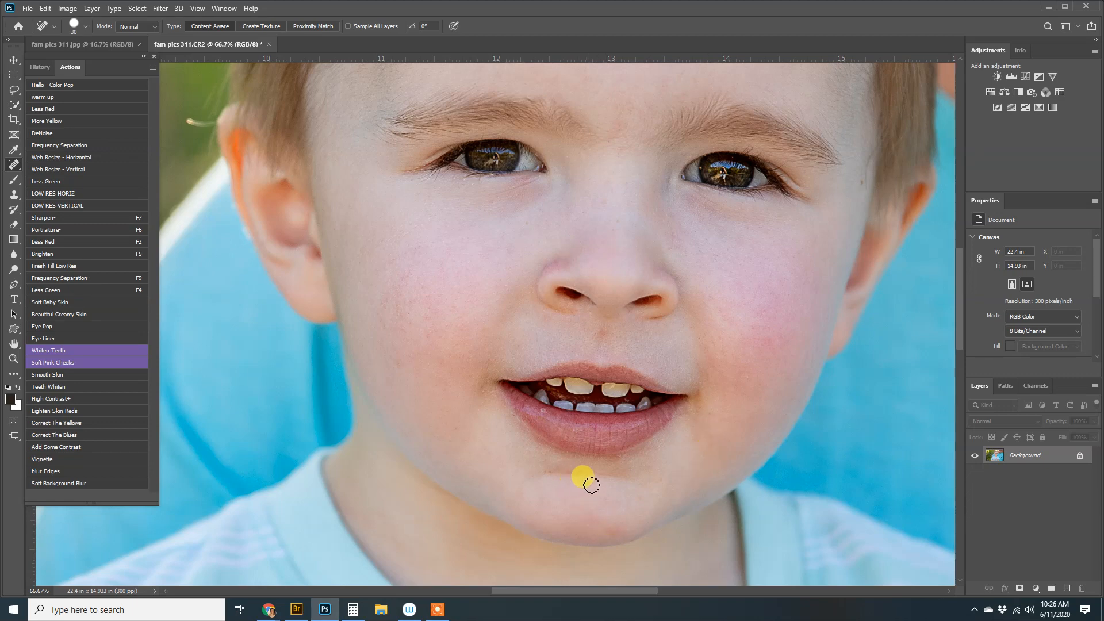
key(ctrl+minus)
key(ctrl+minus)
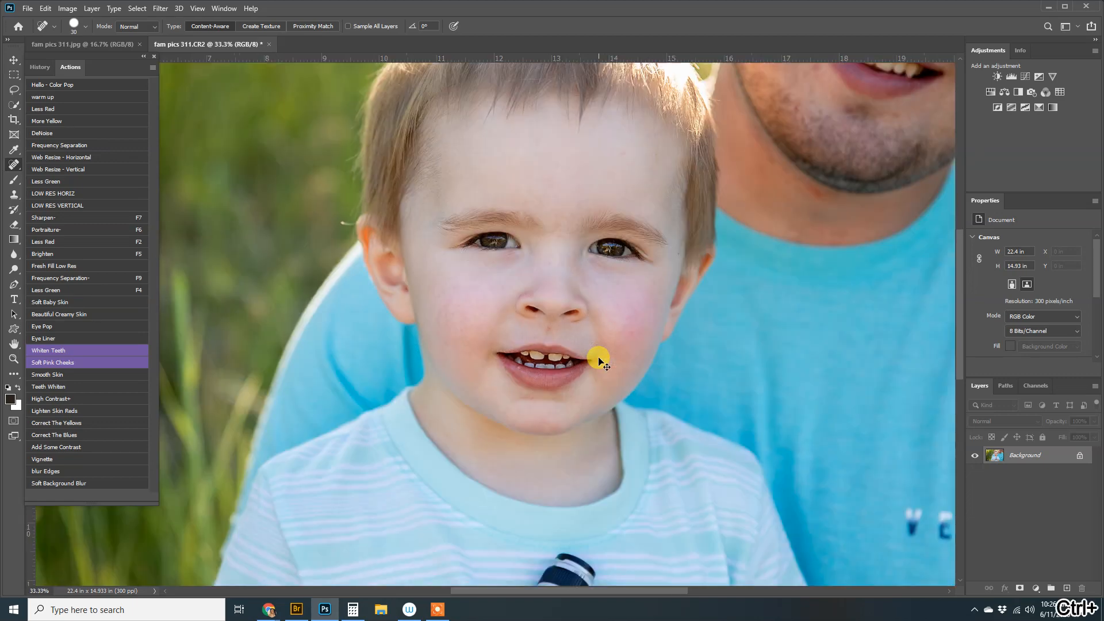
key(ctrl+minus)
key(ctrl+minus)
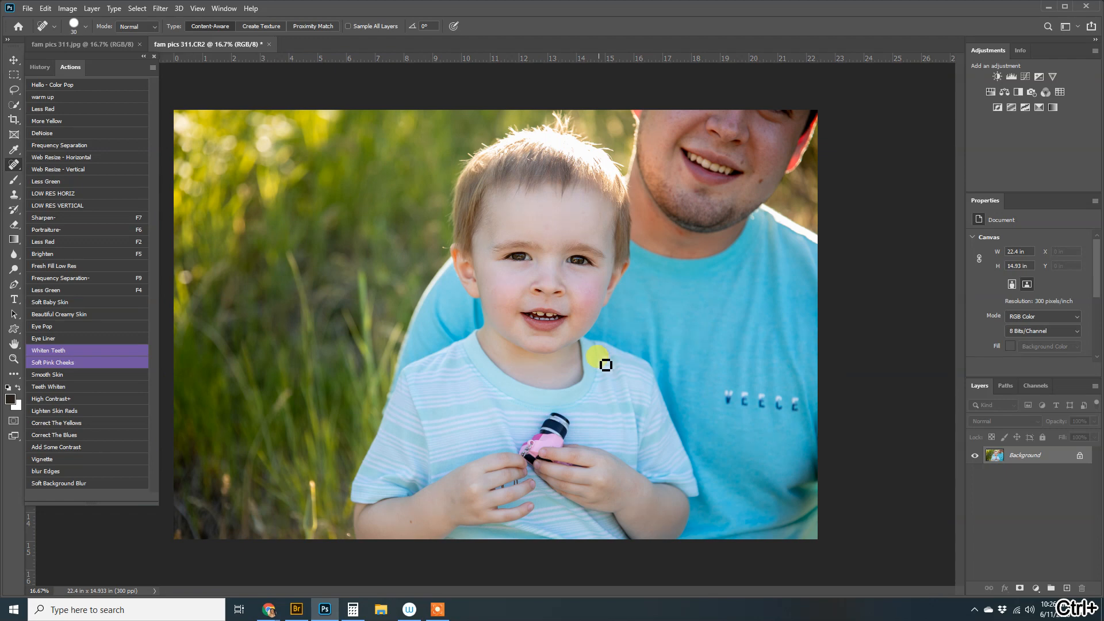
Apply Correct The Yellows to the man's and boy's teeth and merge it into Background
click(80, 423)
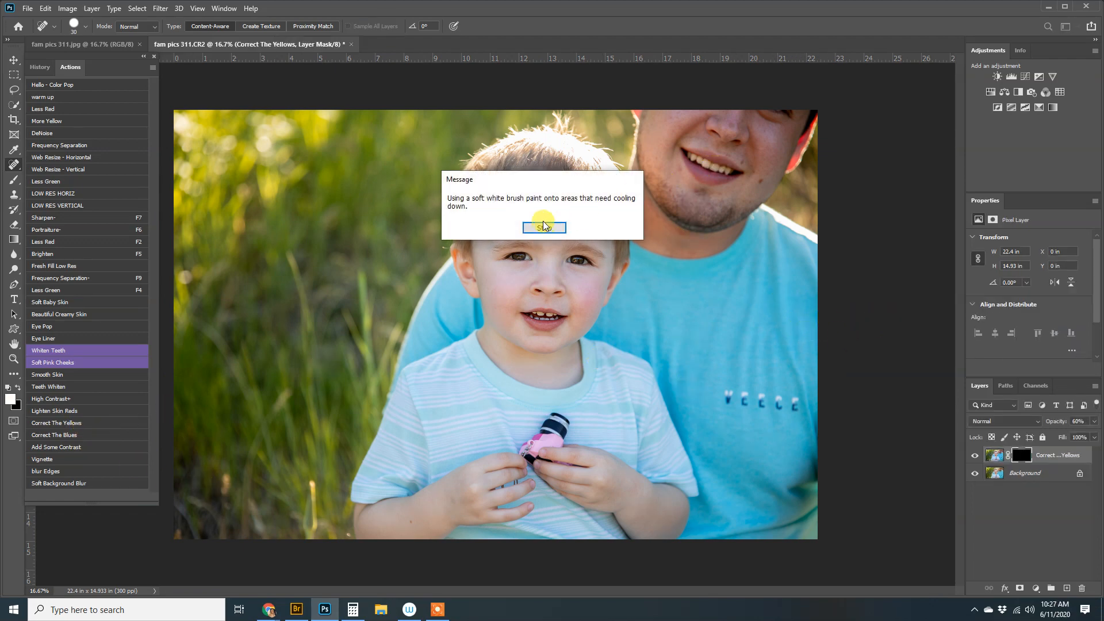
click(544, 227)
key(b)
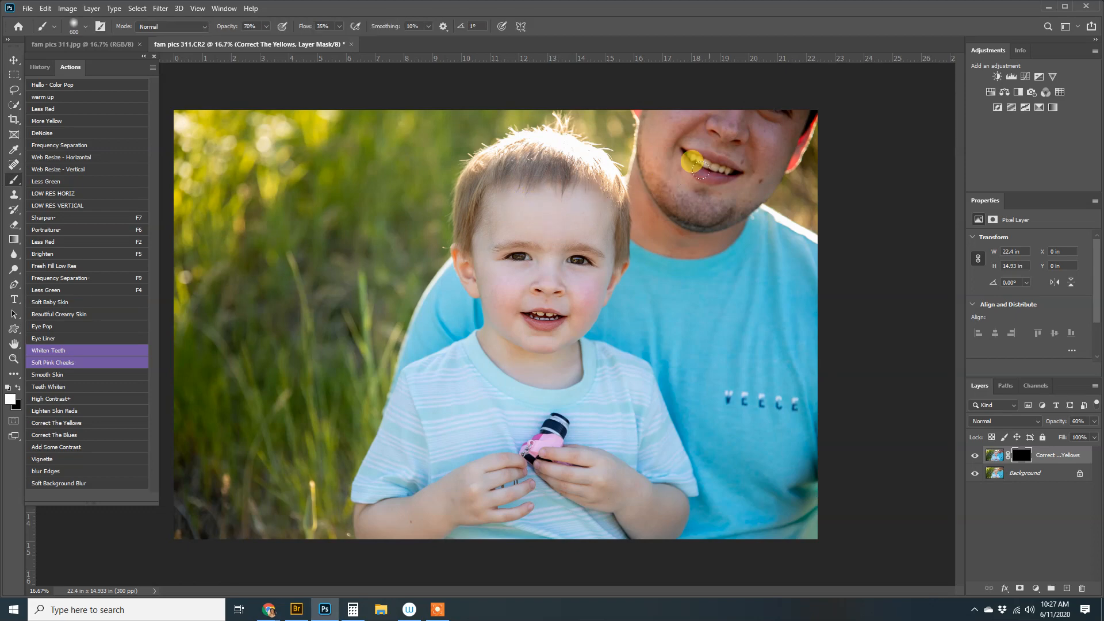
key(bracketleft)
drag(692, 158, 713, 163)
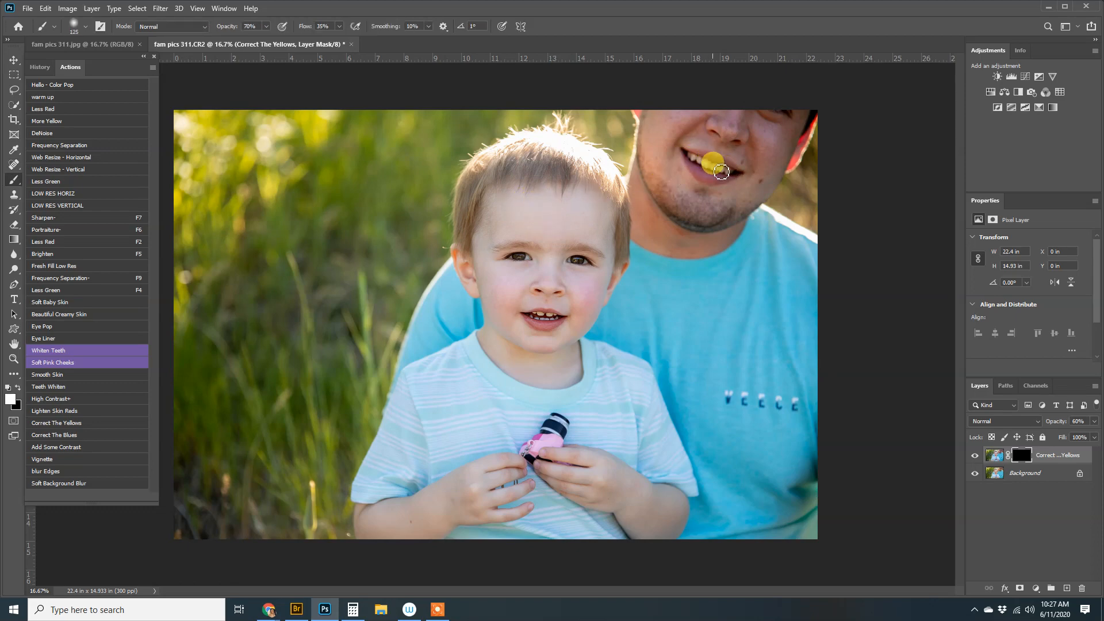
key(bracketleft)
key(bracketleft)
key(bracketleft)
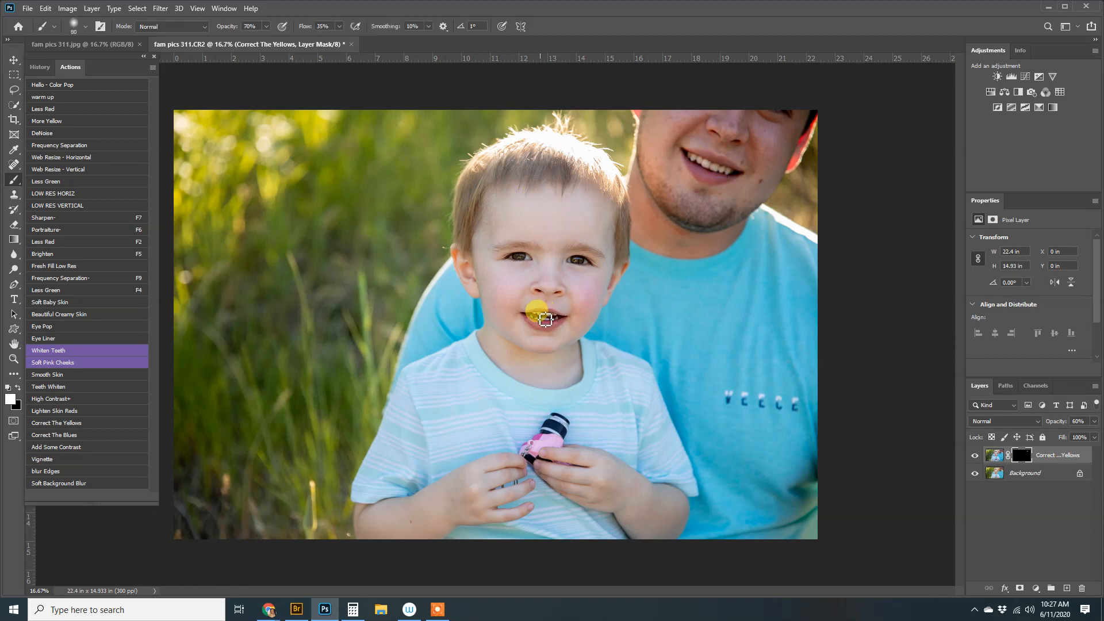
mouse_move(543, 320)
mouse_down()
mouse_move(556, 320)
mouse_move(542, 319)
mouse_up()
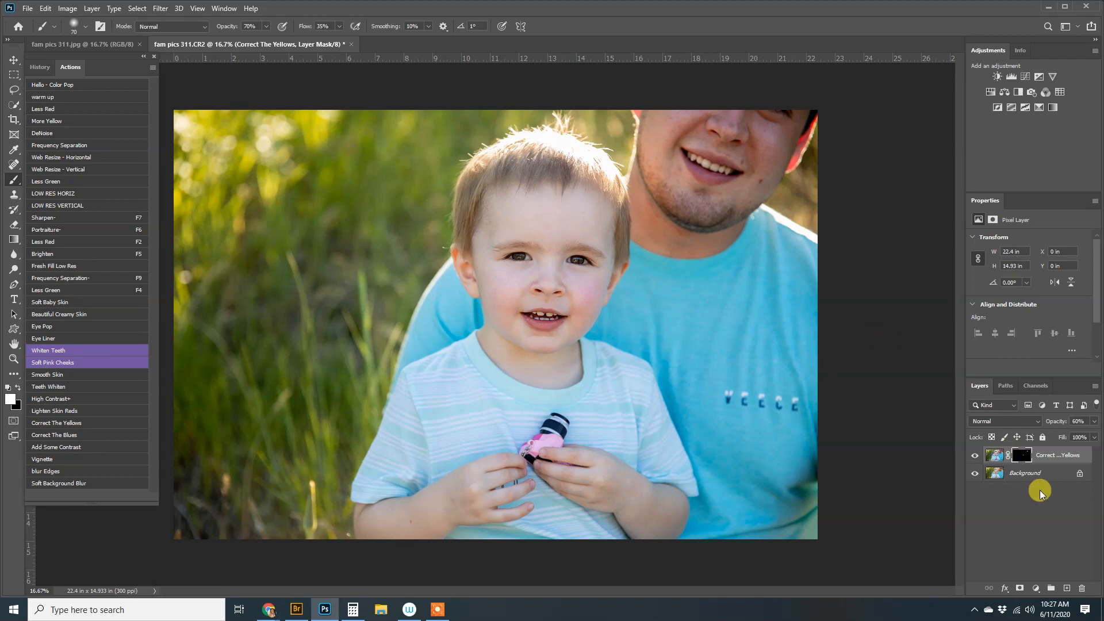
key(ctrl+shift+e)
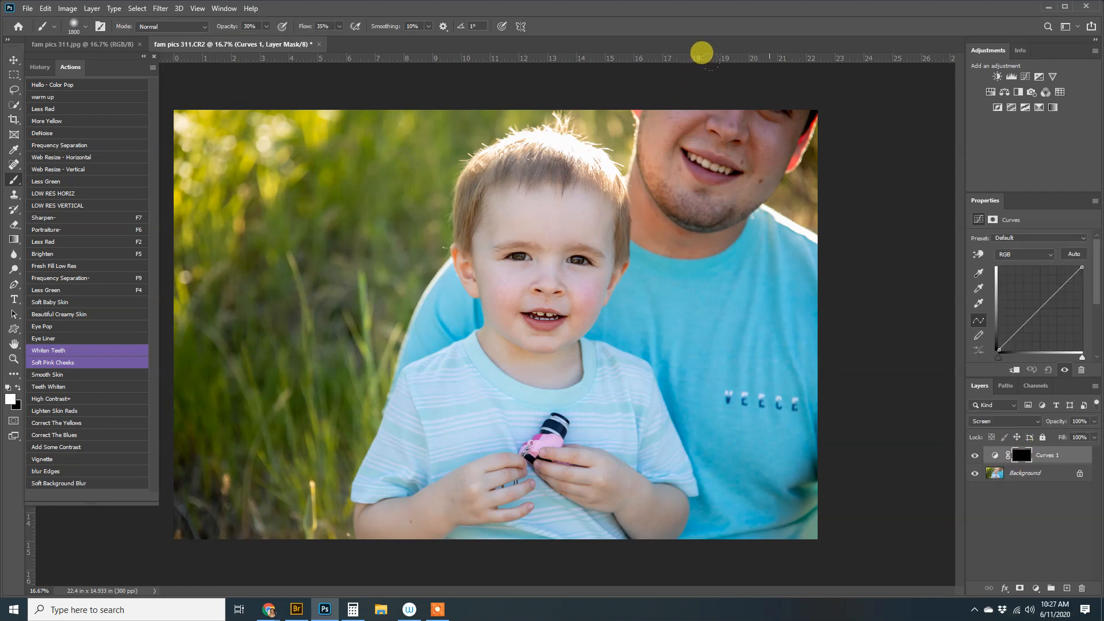
Brighten the man's face with the Screen-mode Curves 1 layer using a smaller brush, then merge down
click(762, 122)
key(bracketleft)
key(bracketleft)
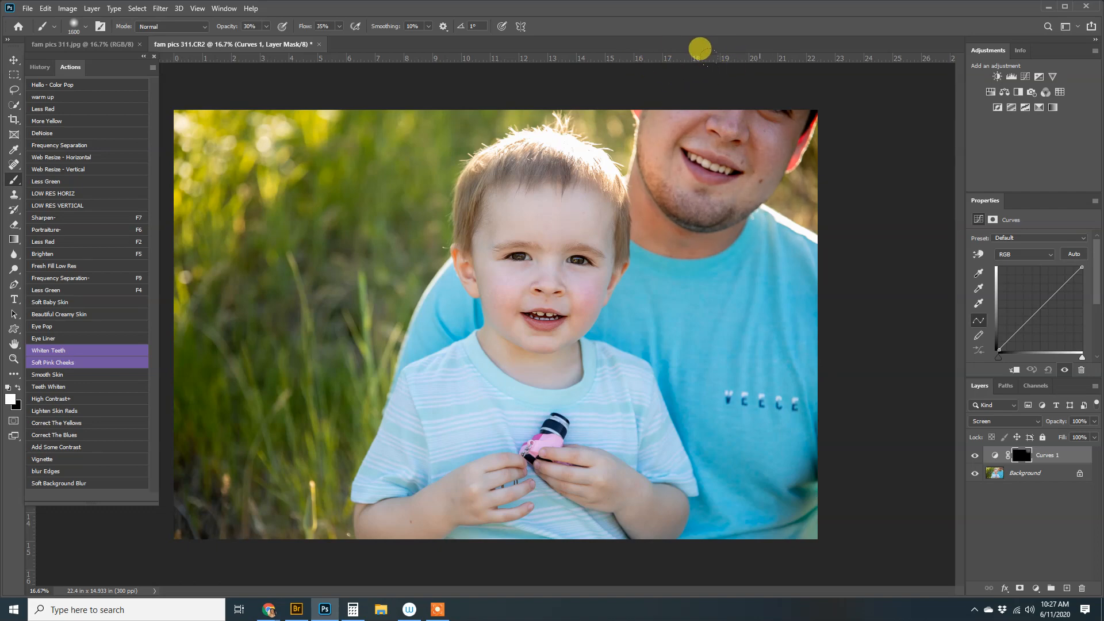
key(bracketleft)
key(bracketleft)
key(bracketleft)
key(bracketleft)
key(bracketleft)
key(bracketleft)
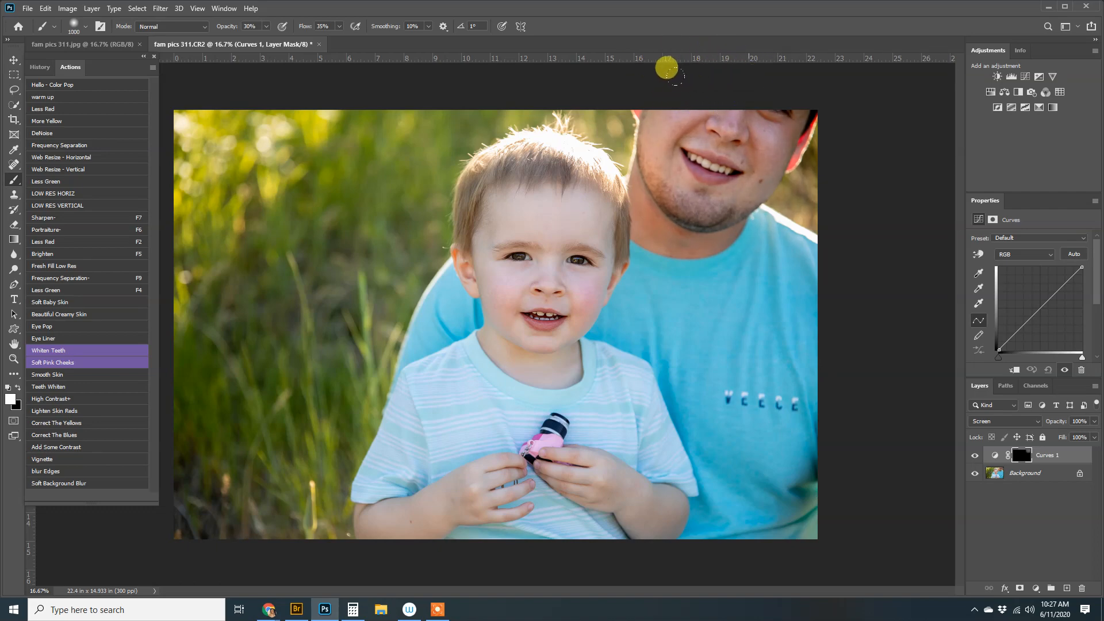
key(bracketleft)
key(bracketleft)
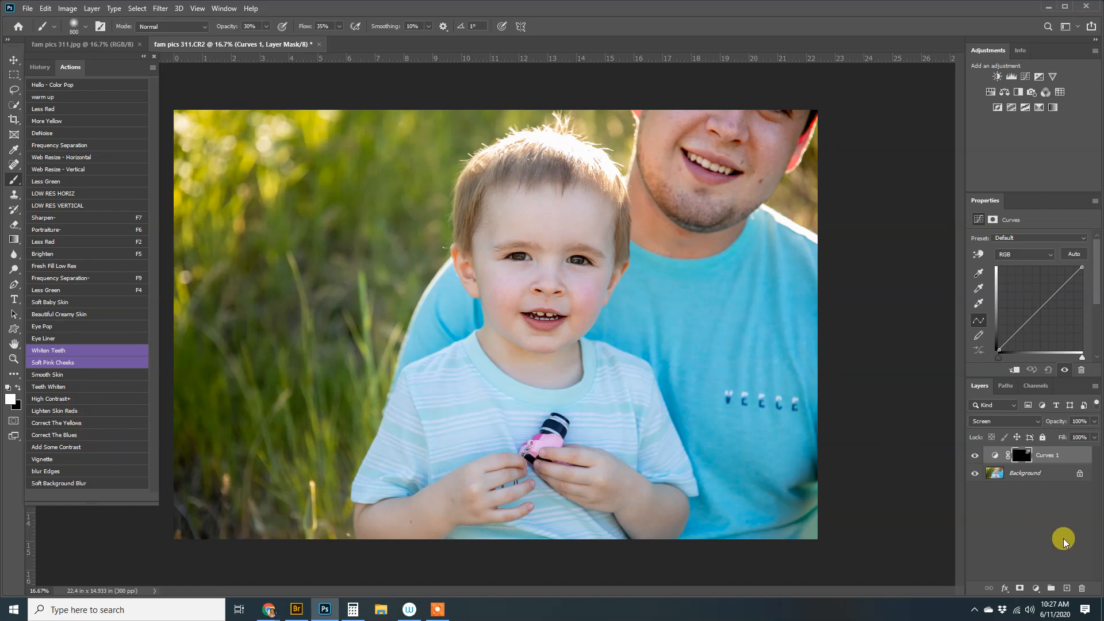
key(ctrl+shift+e)
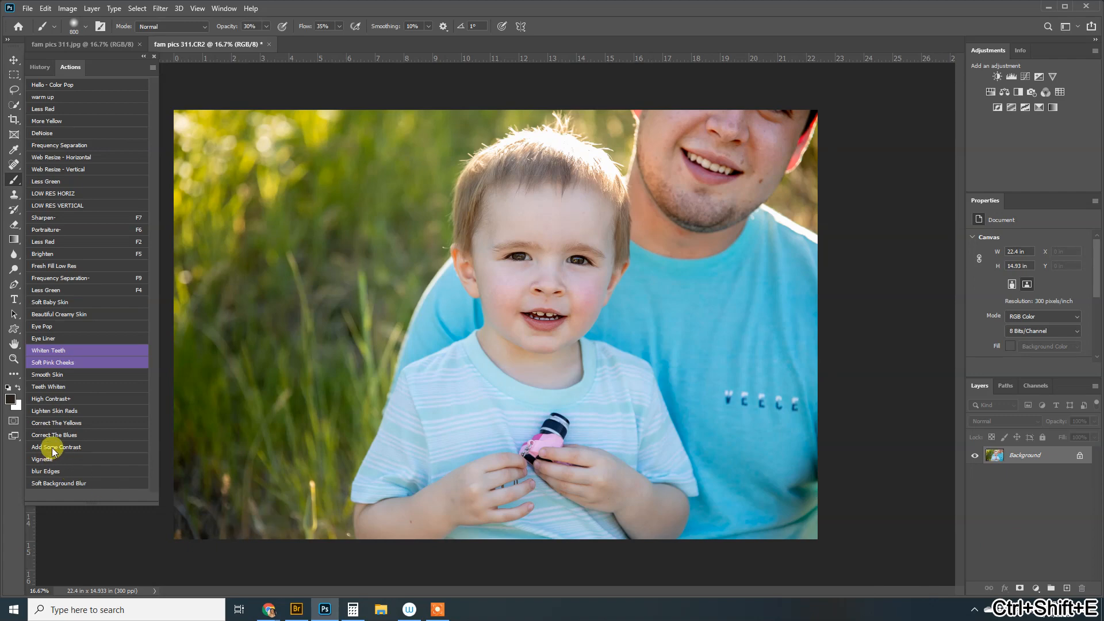
Run Lighten Skin Reds, merge it into the Background, and duplicate the Background as Layer 1
click(83, 411)
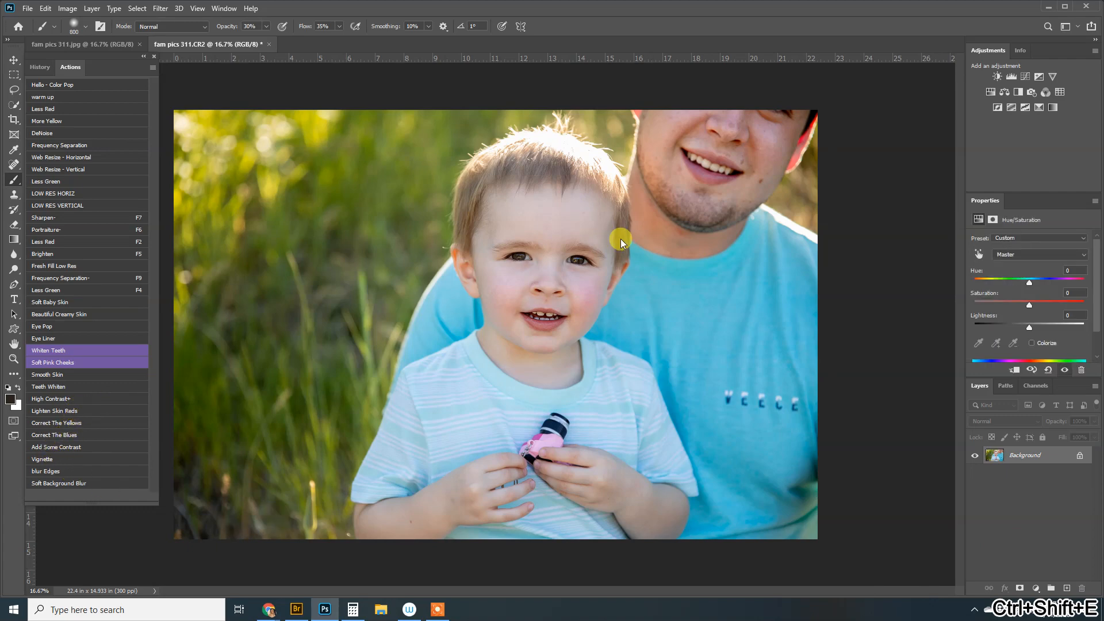
key(Return)
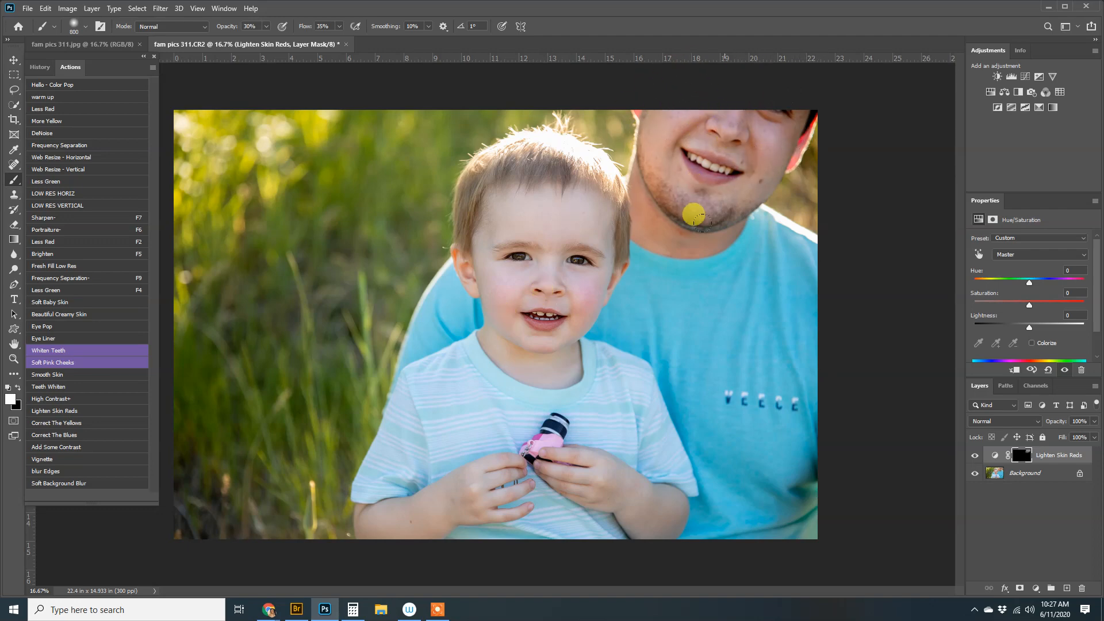
key(ctrl+shift+e)
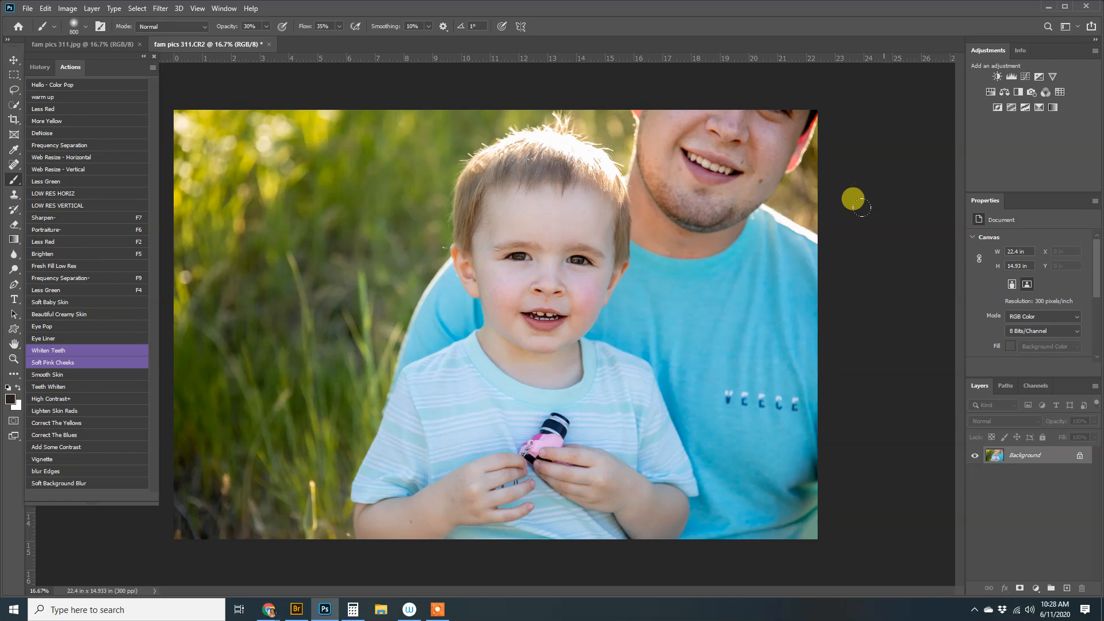
key(ctrl+j)
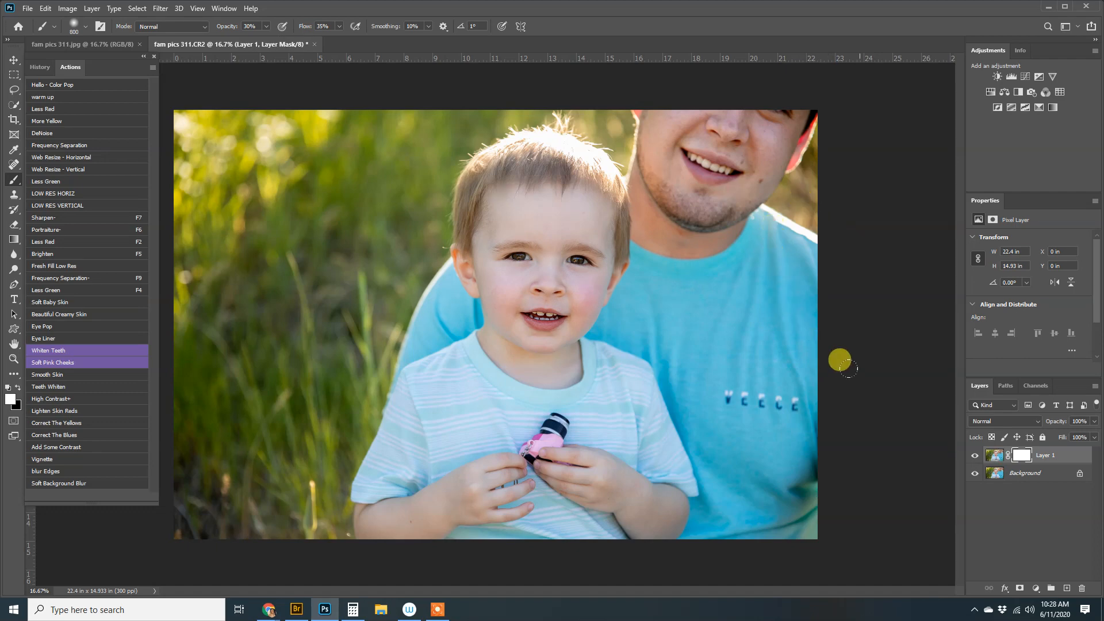
Compare the face with Layer 1 toggled, set Layer 1 to 49% opacity, and merge it down
key(ctrl+plus)
key(ctrl+plus)
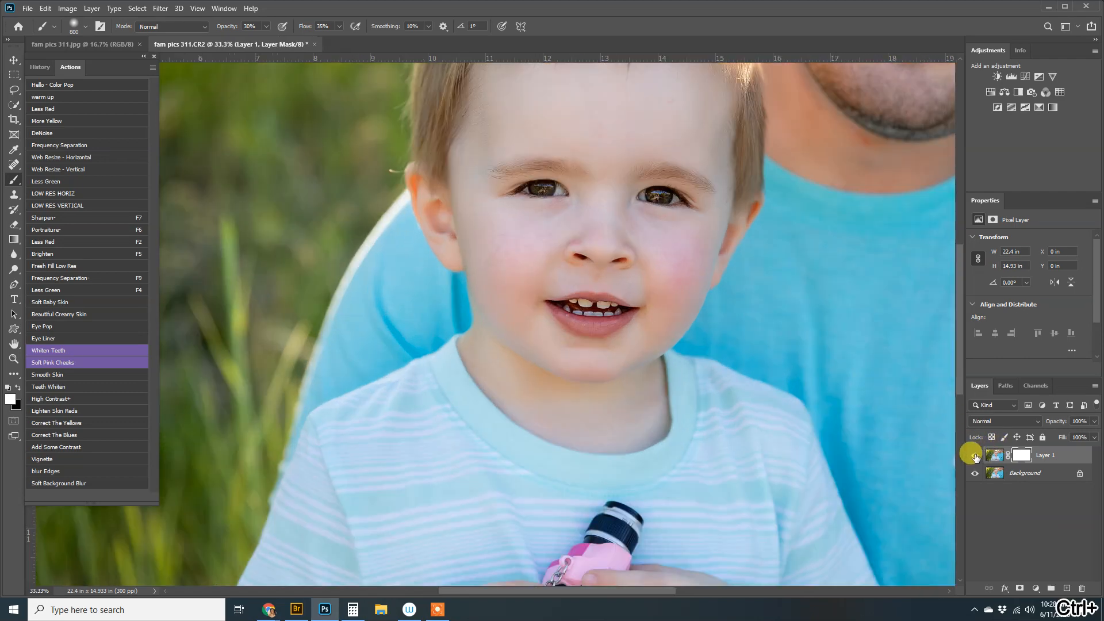
click(975, 456)
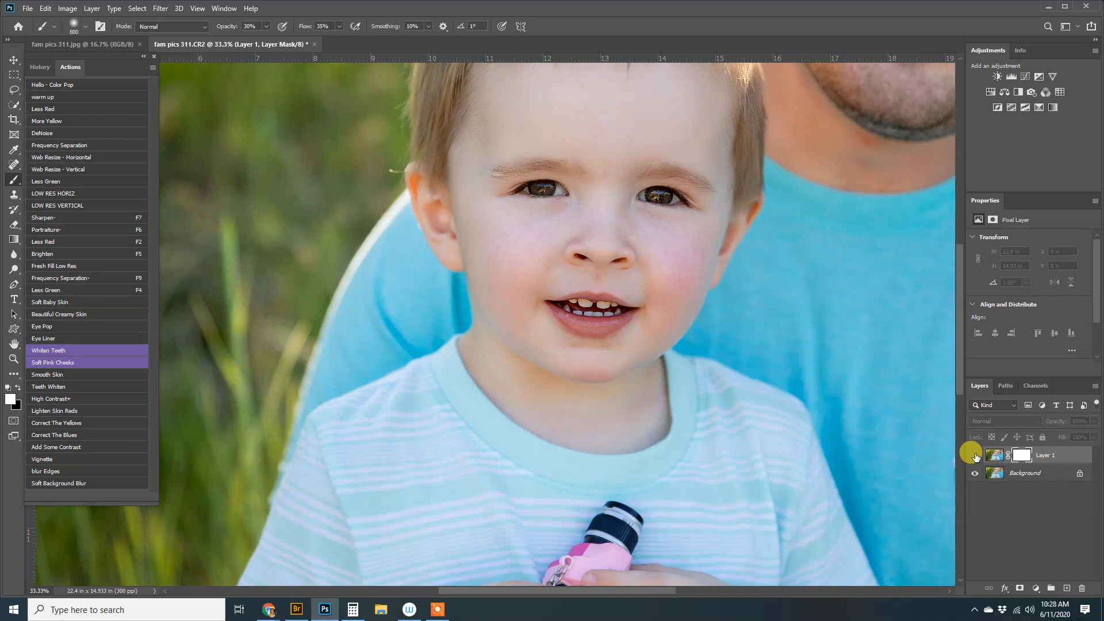
click(975, 455)
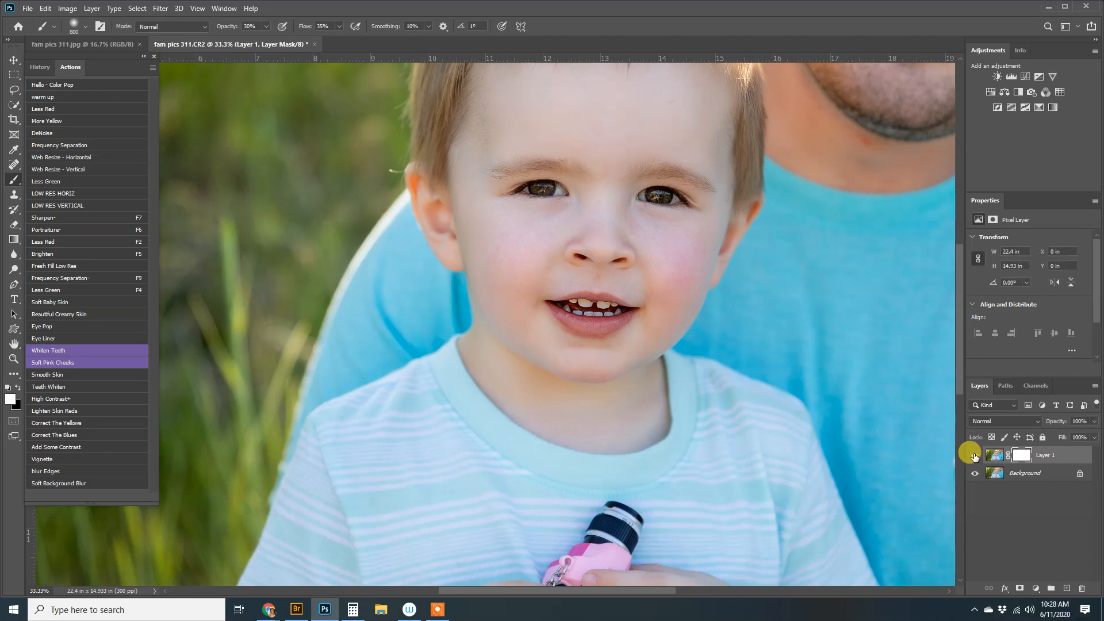
click(1095, 421)
drag(1075, 436, 1021, 527)
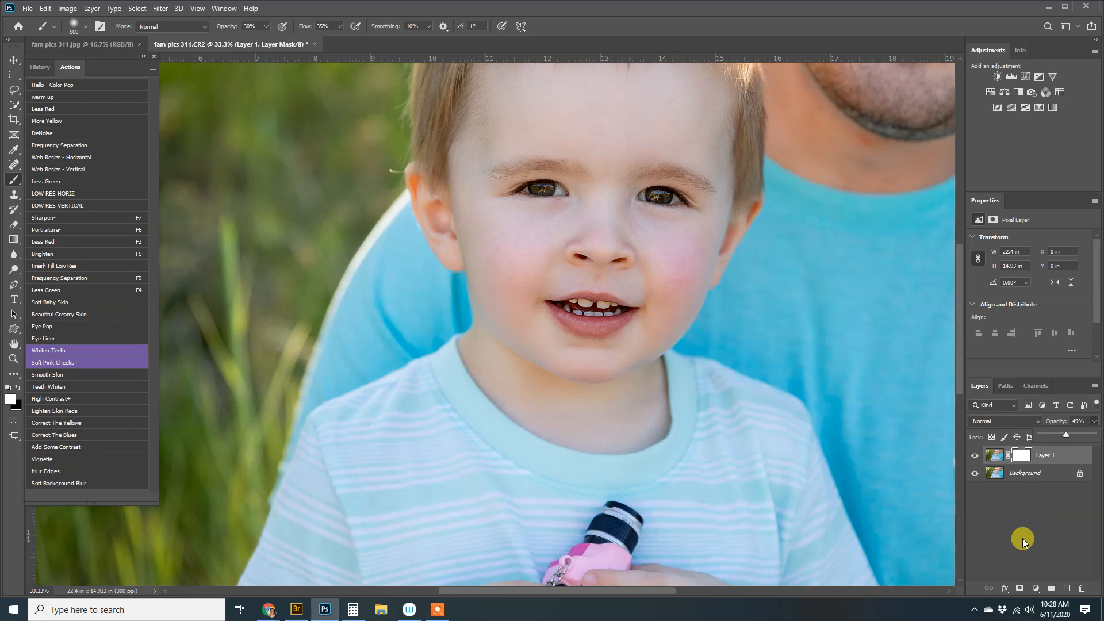
click(1026, 534)
key(ctrl+0)
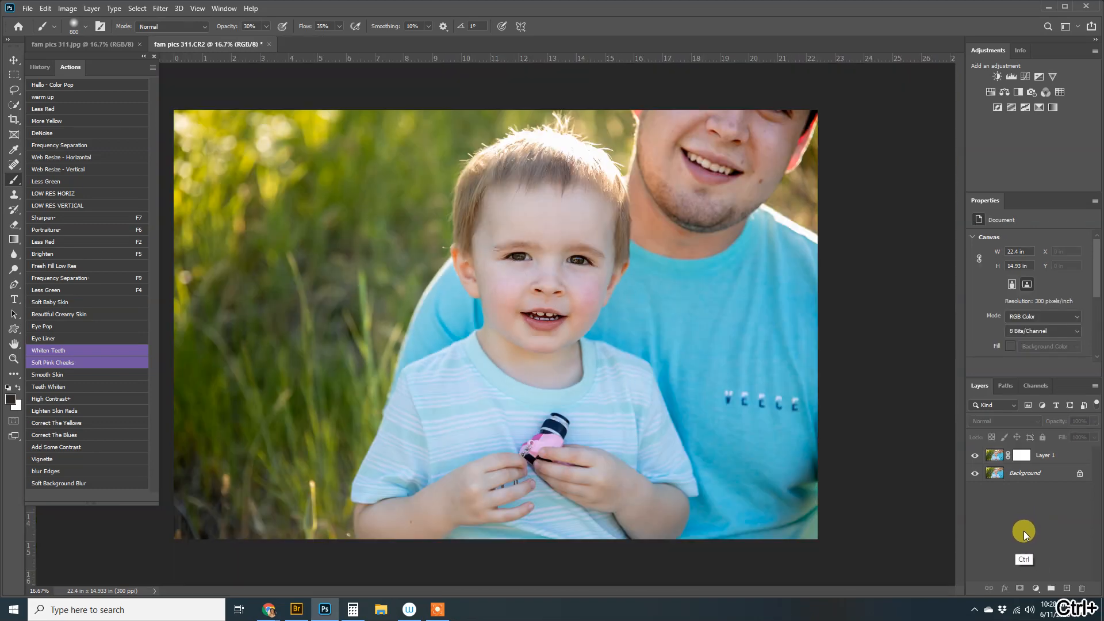
key(ctrl+shift+e)
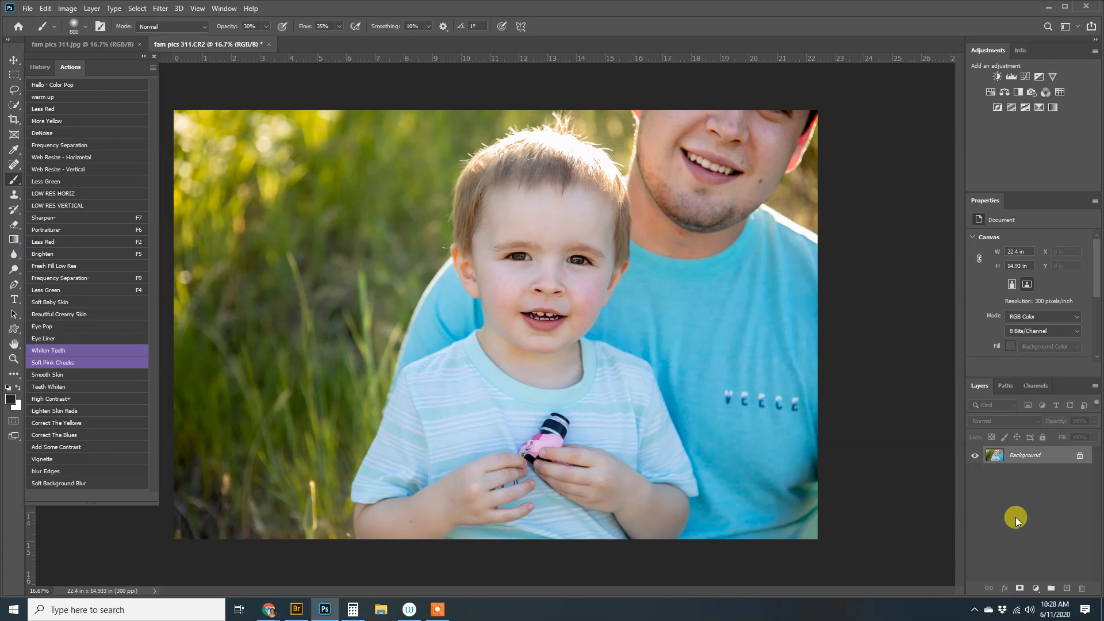
Switch to the Spot Healing Brush and size it to 100 px
key(j)
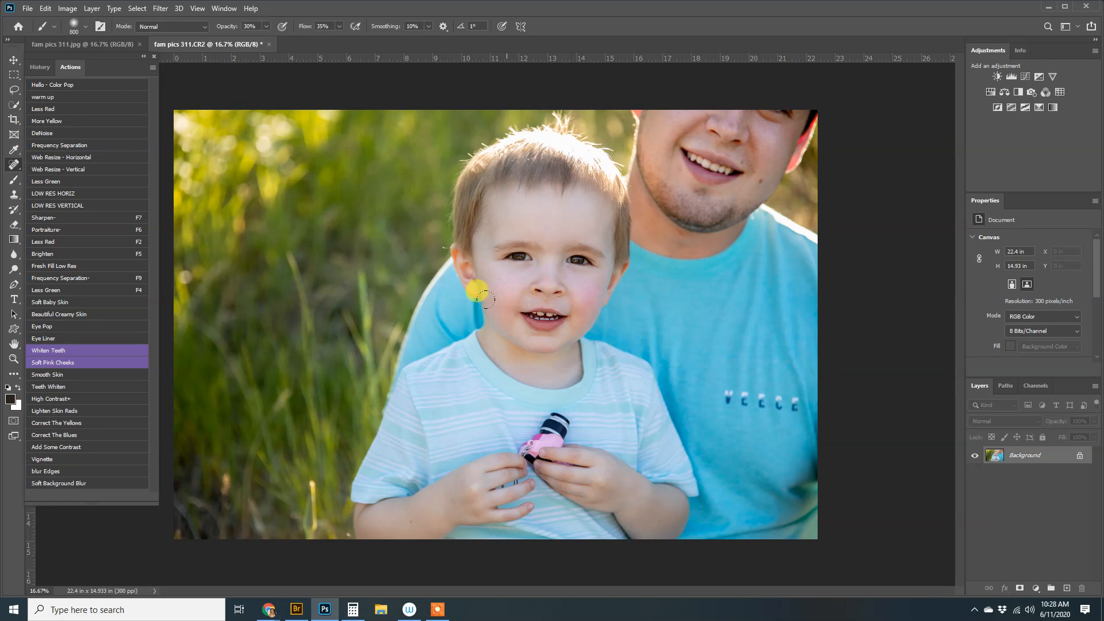
key(bracketright)
key(bracketright)
key(bracketright)
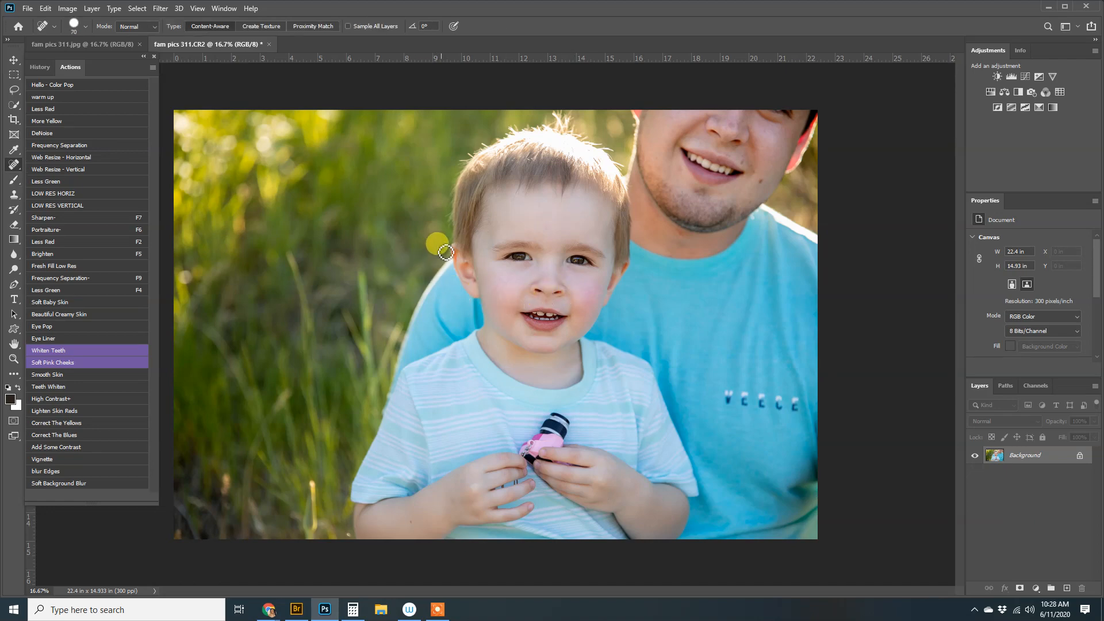
key(bracketleft)
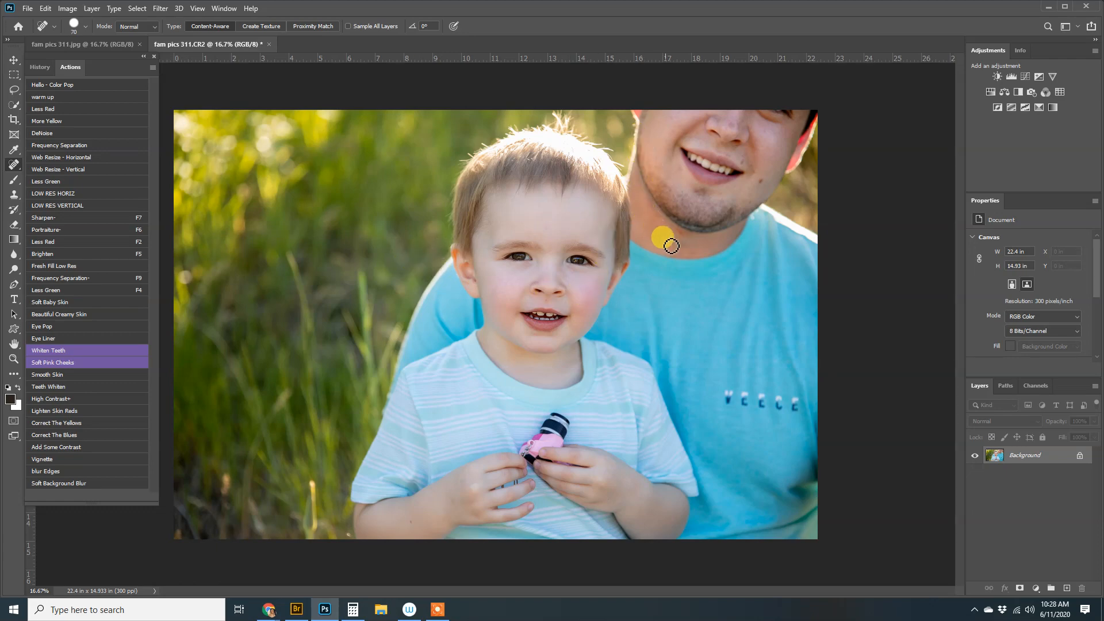
key(bracketright)
key(bracketright)
key(bracketright)
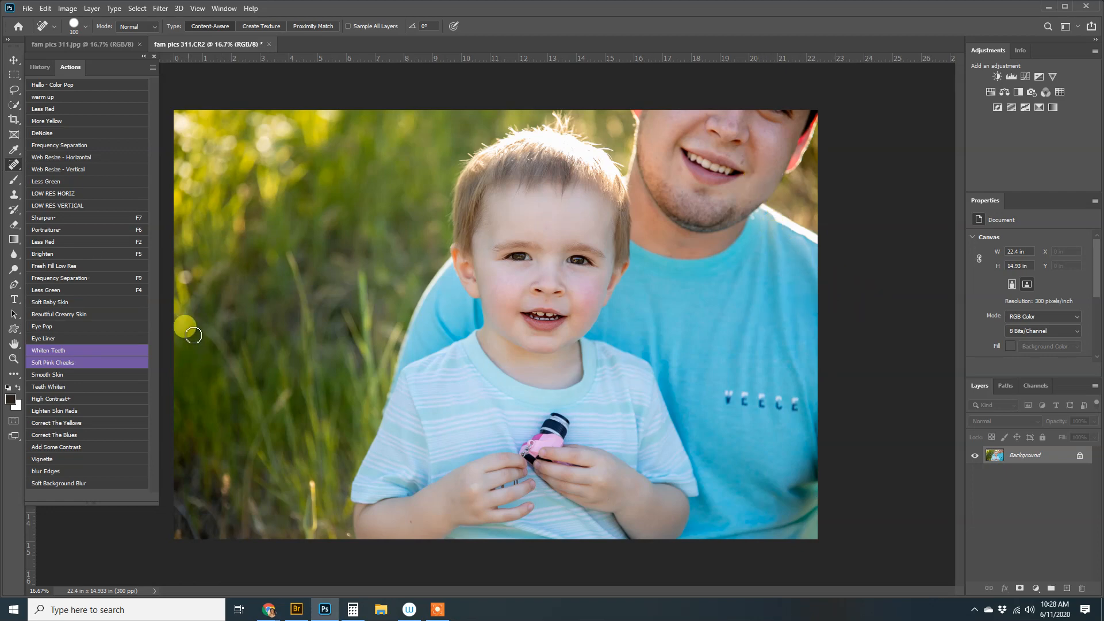
Run the warm up action, lower its layer to 37% opacity, and merge it into the Background
click(77, 96)
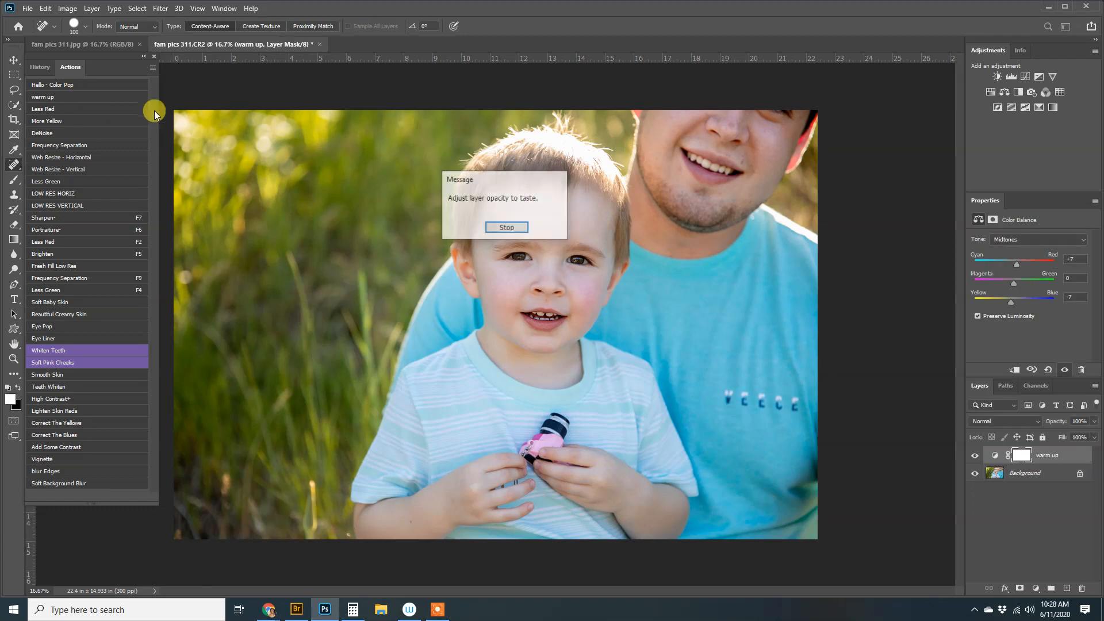
click(514, 228)
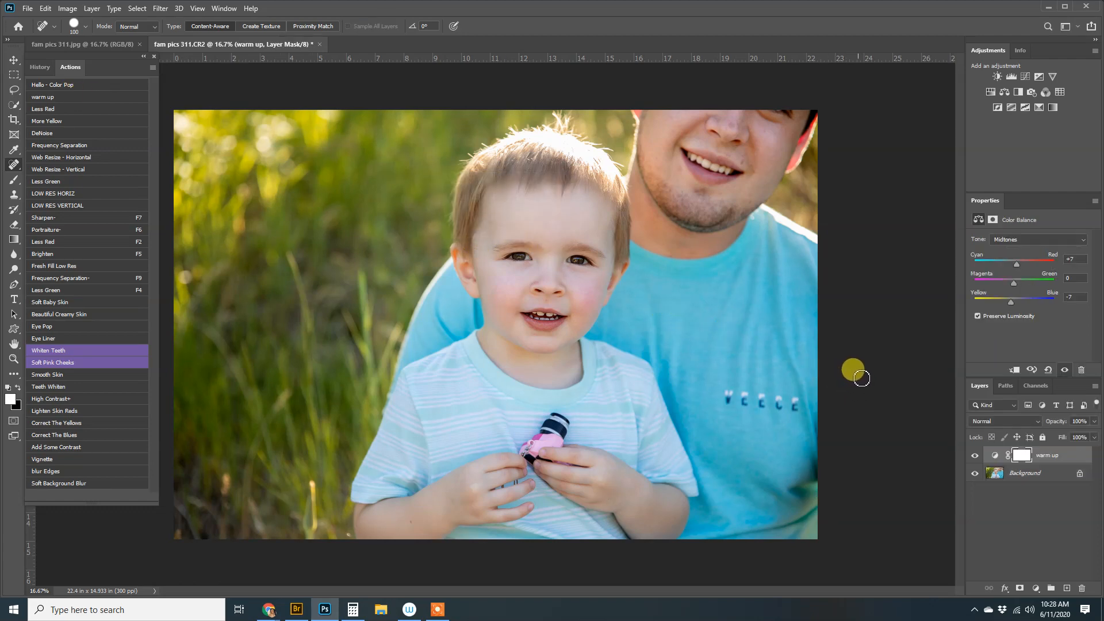
click(1095, 421)
drag(1093, 435, 1060, 435)
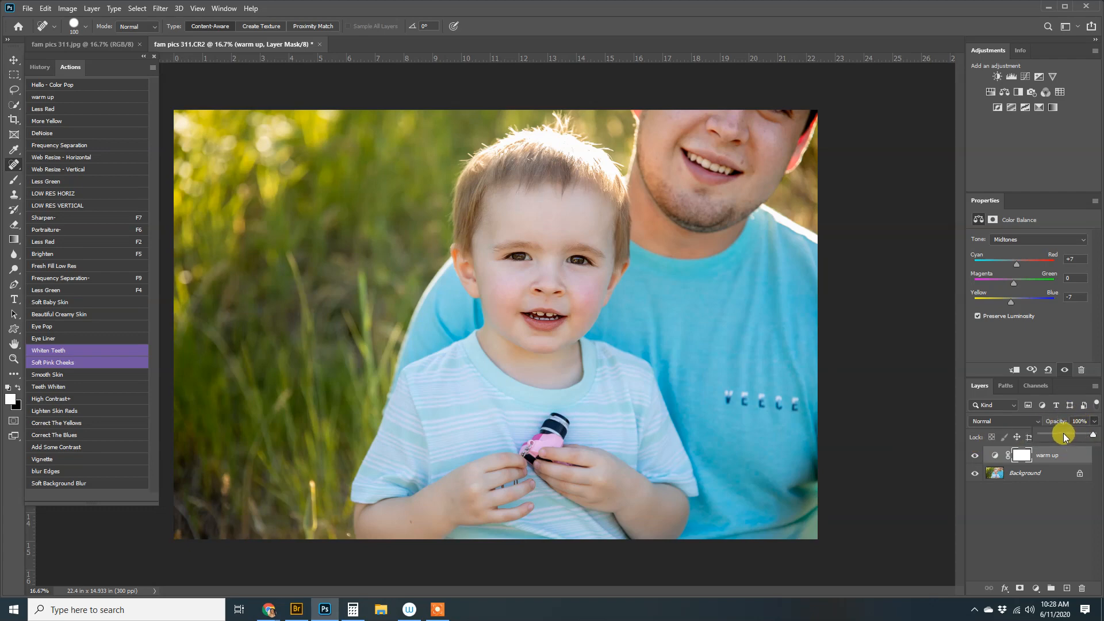
click(1037, 476)
key(ctrl+shift+e)
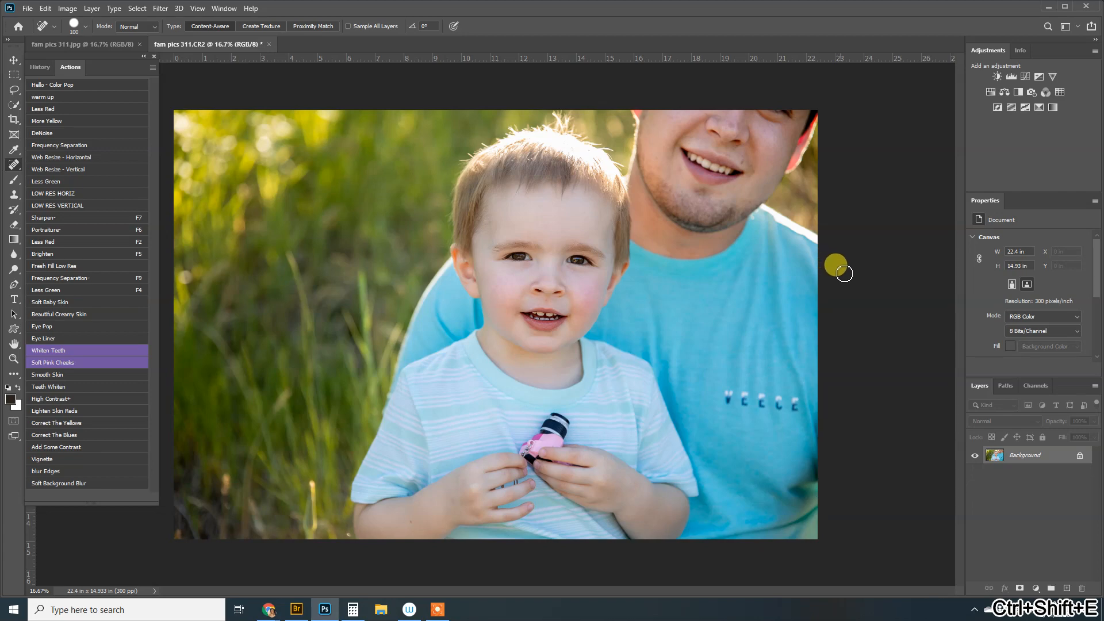
Run Add Some Contrast, lower the Contrast layer to 23% opacity, and merge it into the Background
click(76, 446)
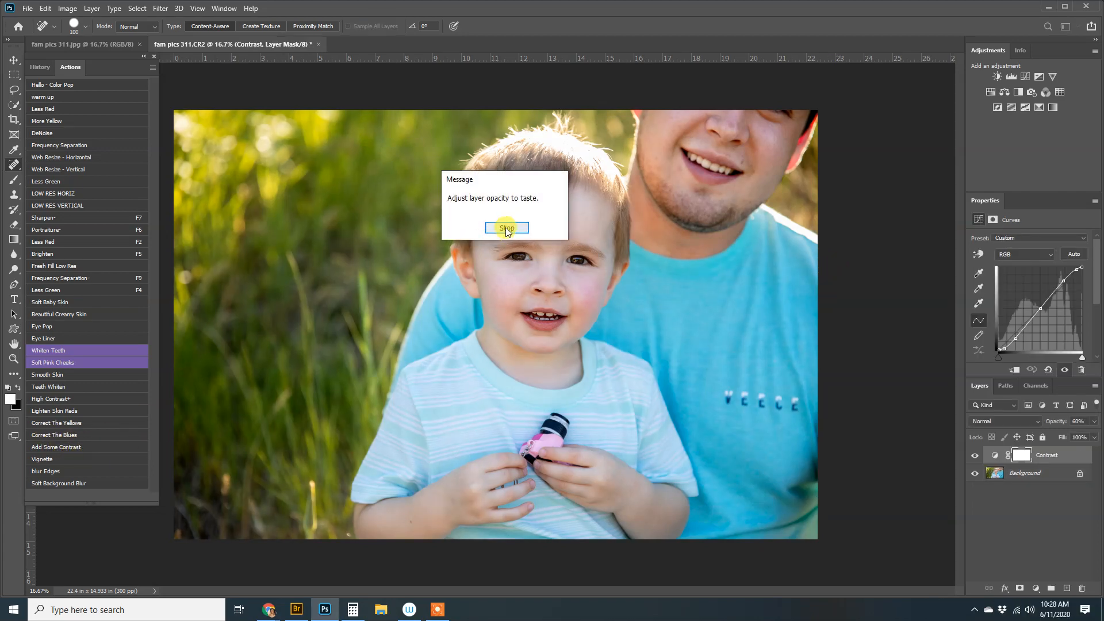
click(507, 229)
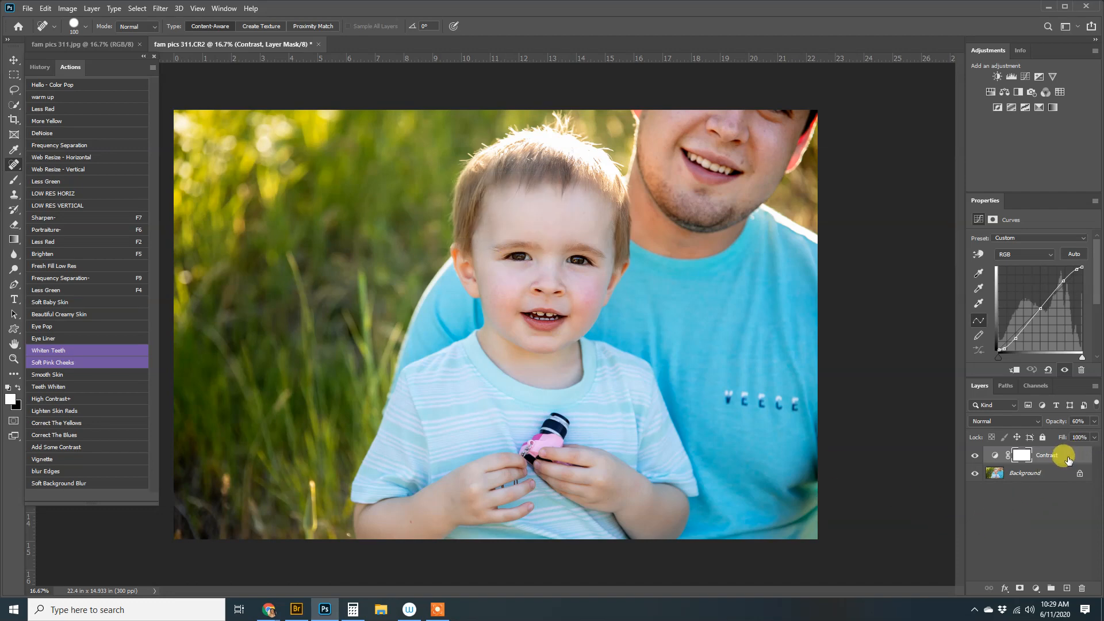
click(1094, 424)
drag(1054, 437, 1052, 438)
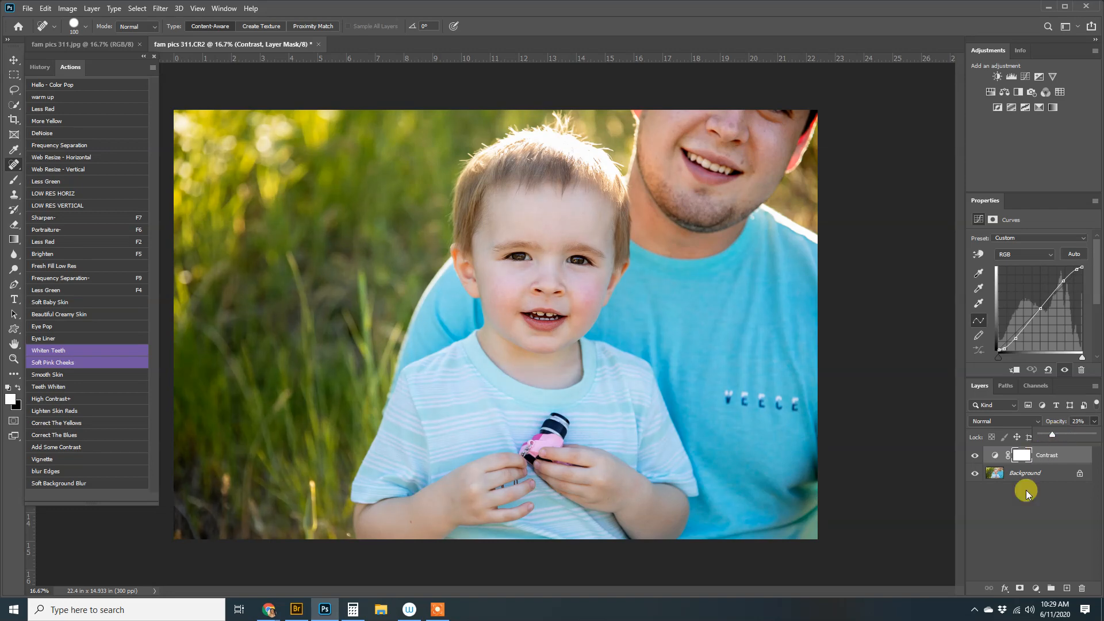
click(1032, 535)
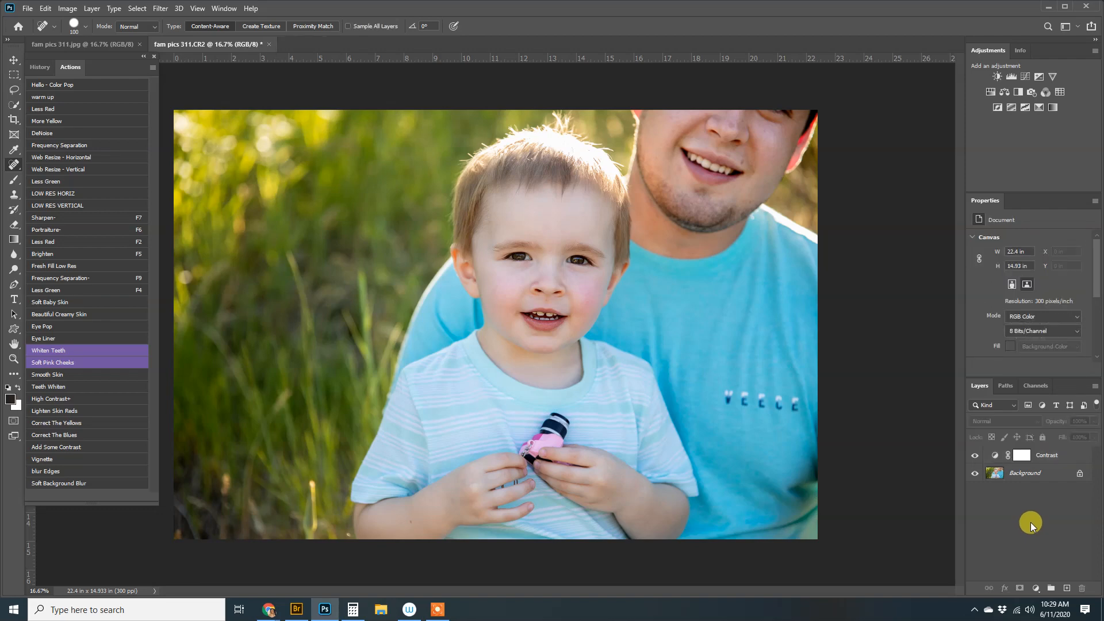
key(ctrl+shift+e)
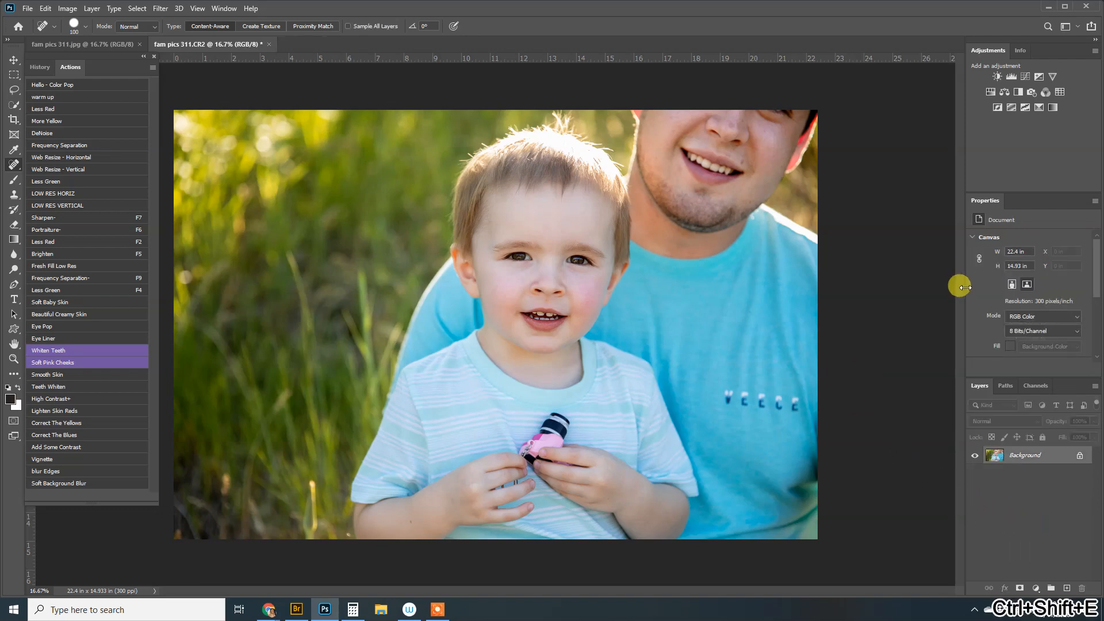
click(1024, 75)
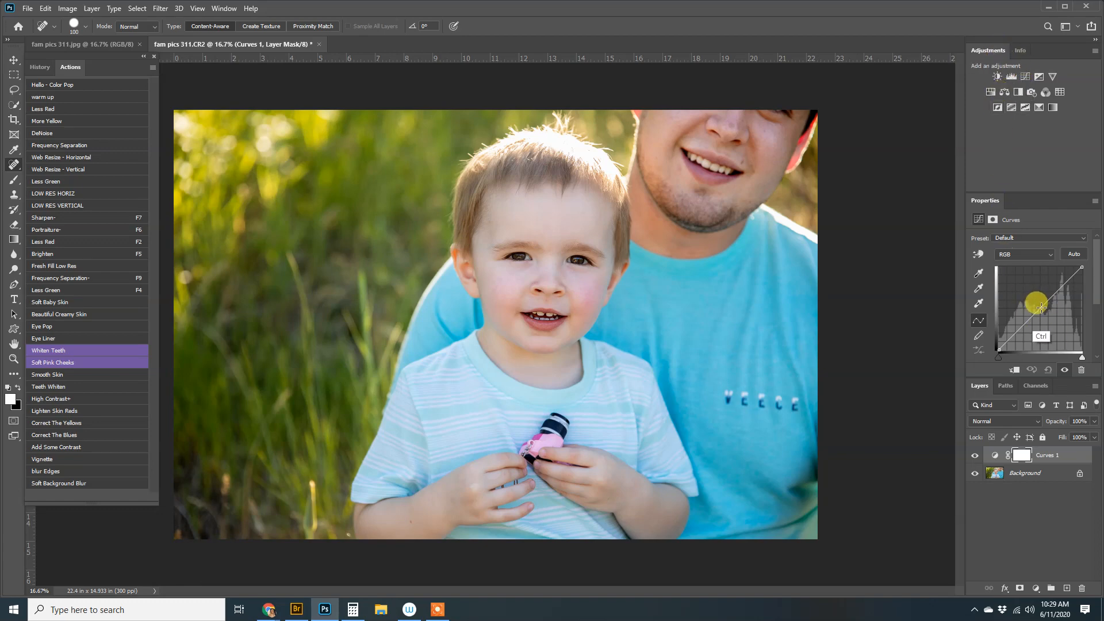
drag(1041, 309, 1002, 283)
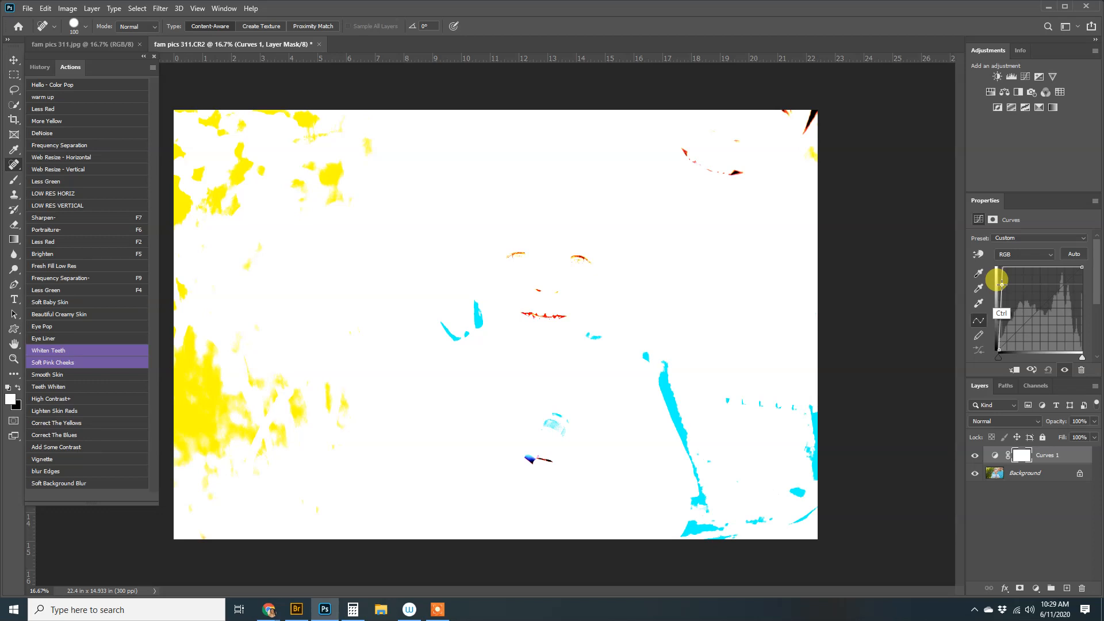
drag(1002, 285, 1001, 284)
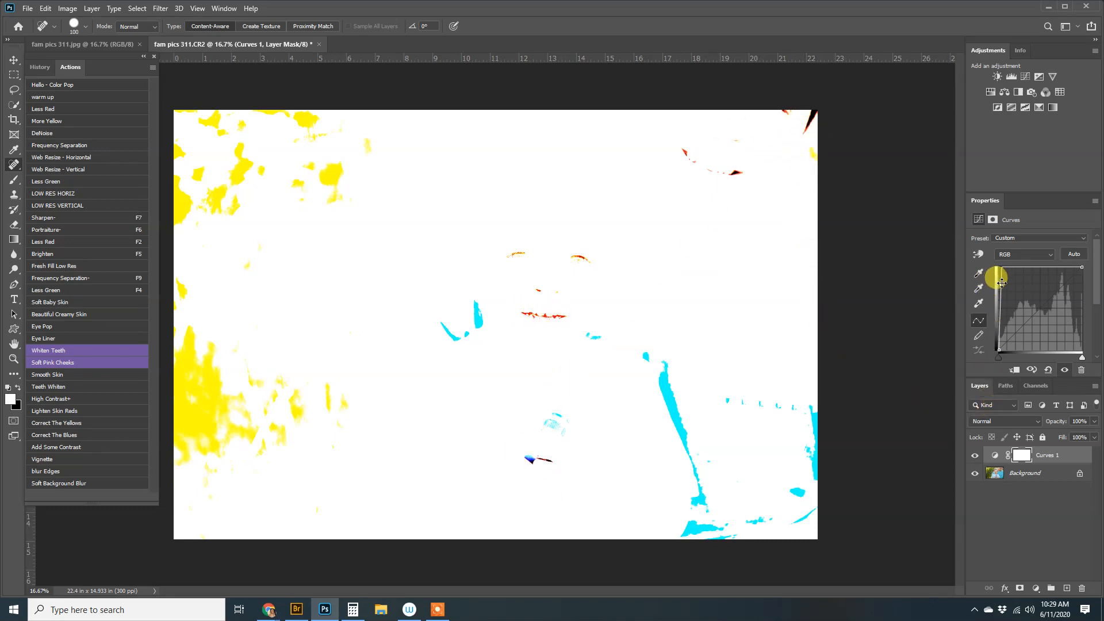
drag(1002, 286, 1038, 309)
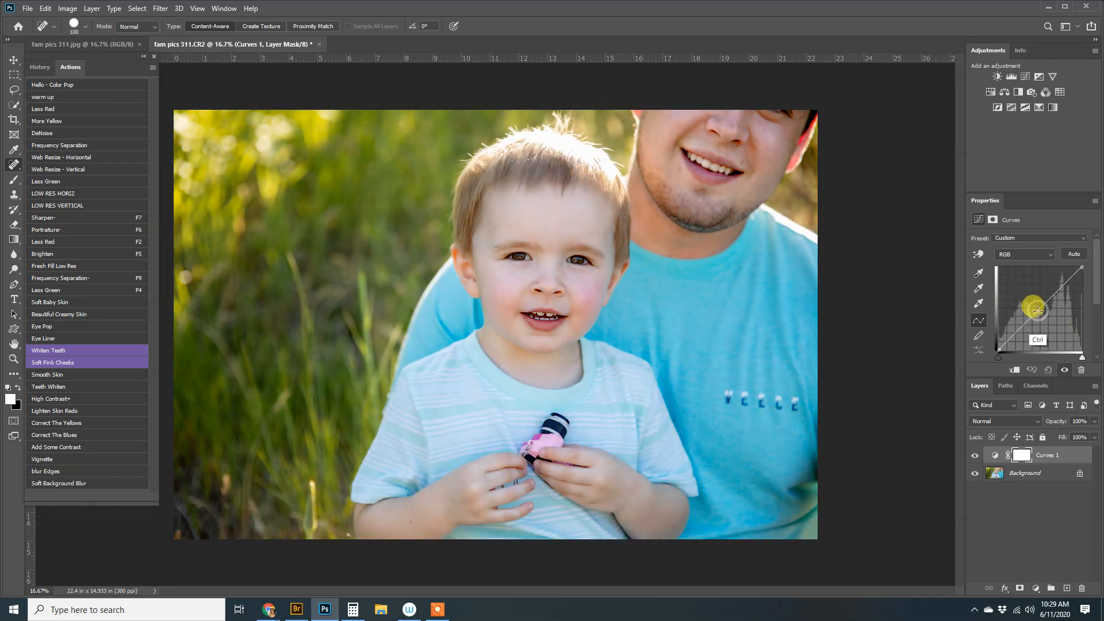
drag(1082, 336, 1080, 339)
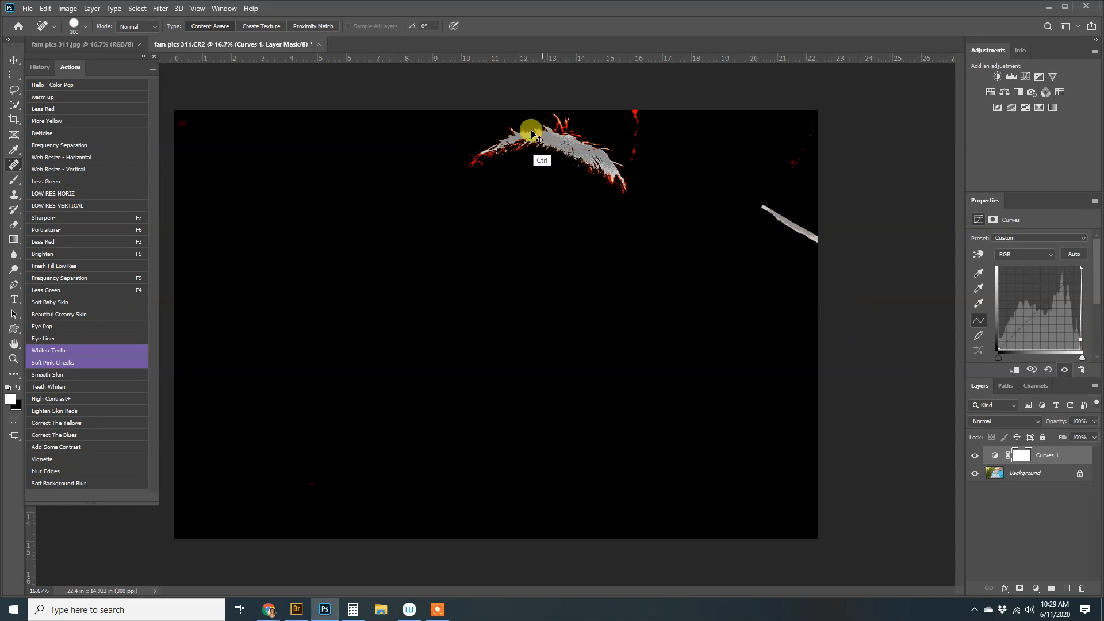
ctrl+click(1081, 347)
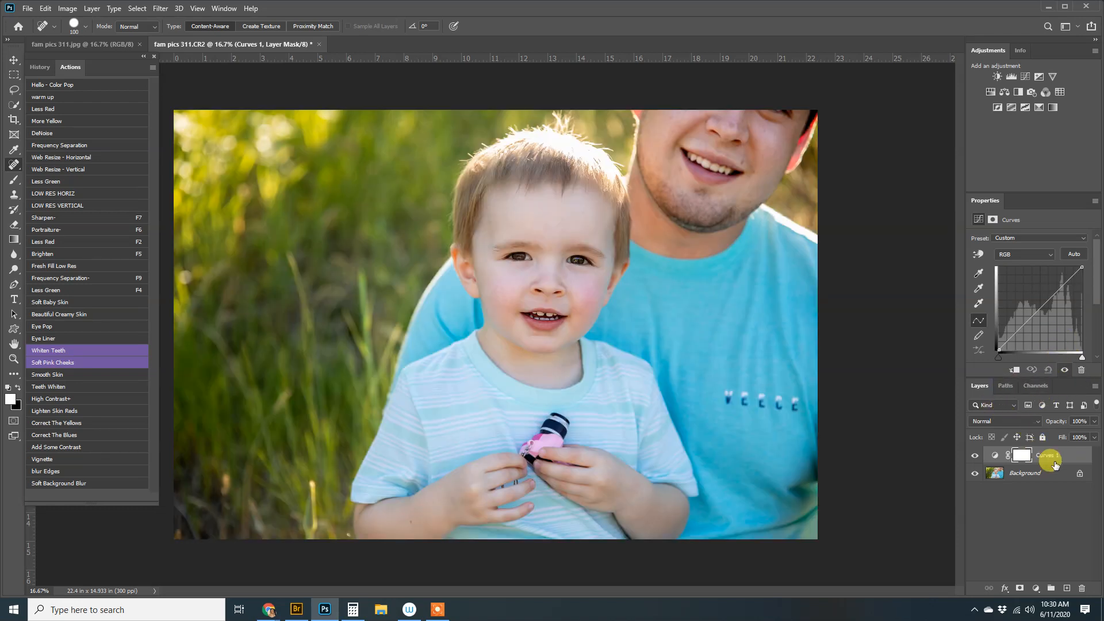
drag(1055, 465, 1082, 589)
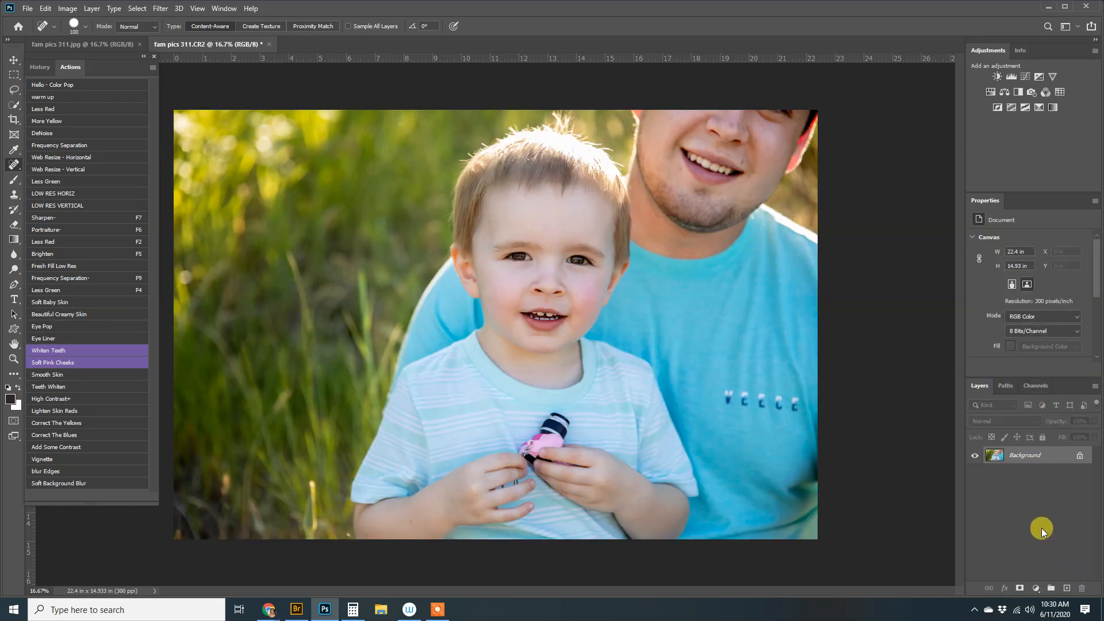